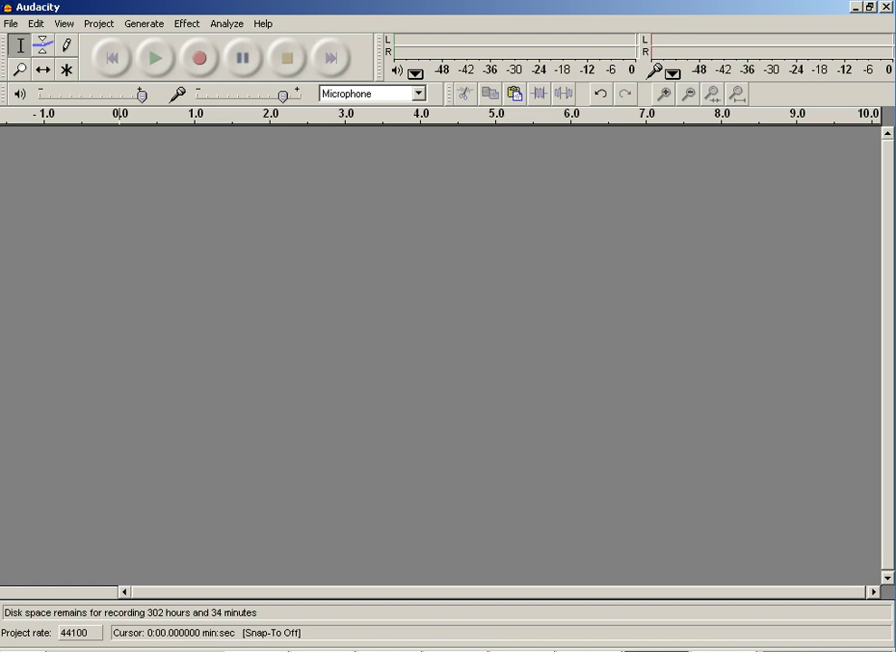
# - Record a voice-over from the microphone and delete the silence after about 32.0 s
pyautogui.click(203, 65)
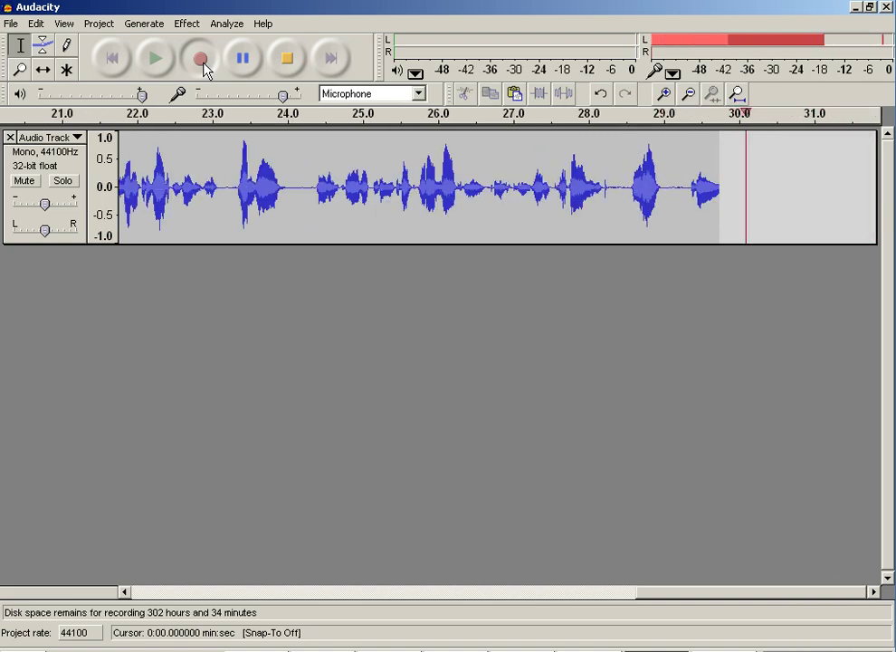
pyautogui.click(287, 70)
pyautogui.moveTo(708, 188); pyautogui.dragTo(826, 196)
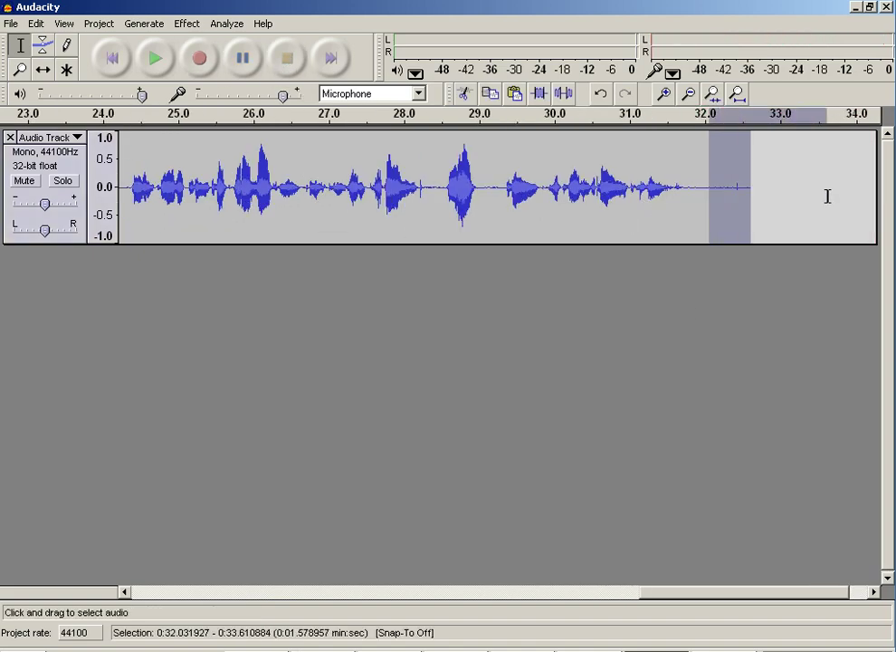
pyautogui.press('Delete')
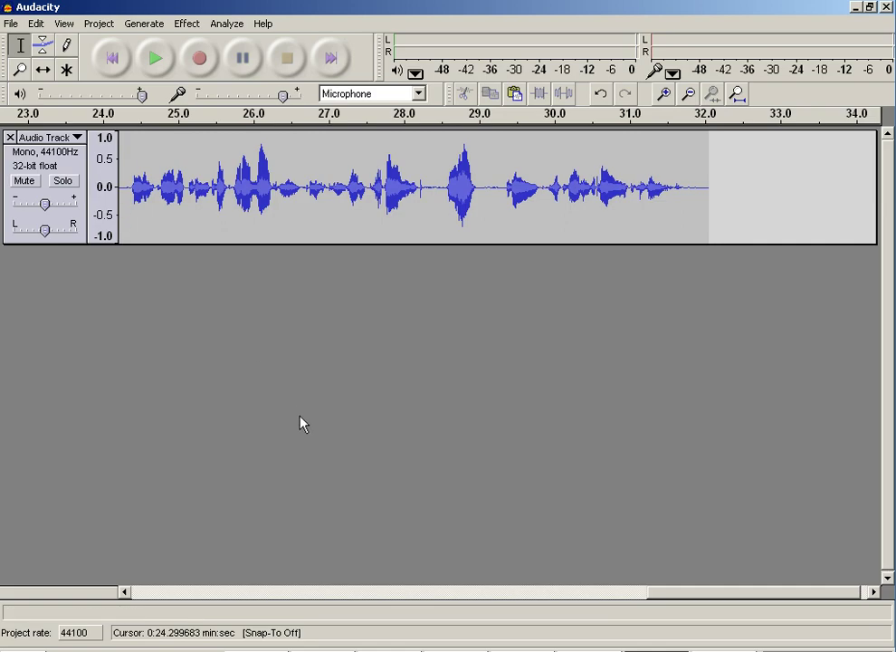
# - Delete the opening of the recording up to about 11.8 s and play back the new beginning
pyautogui.moveTo(693, 601); pyautogui.dragTo(320, 596)
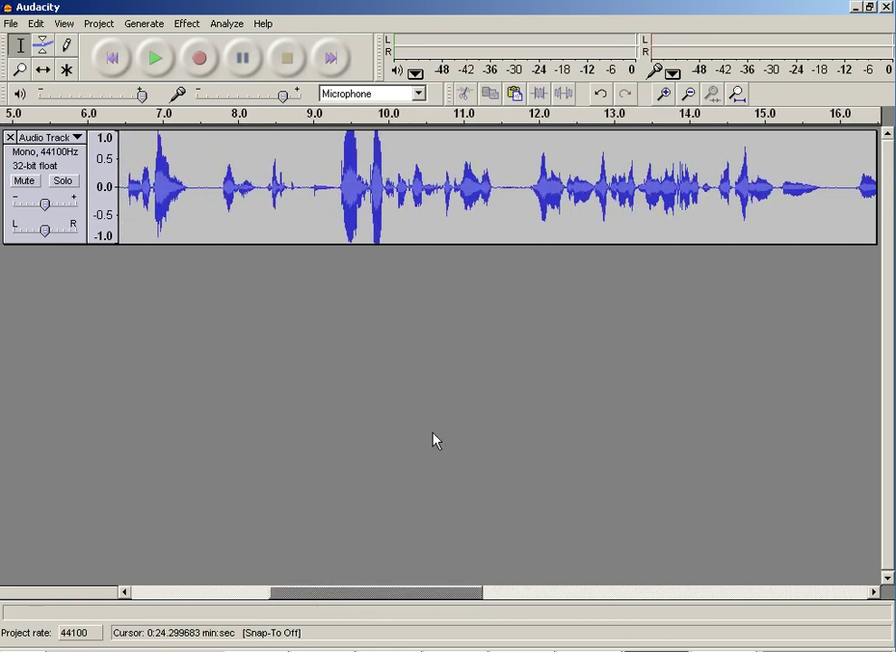
pyautogui.moveTo(520, 204); pyautogui.dragTo(20, 197)
pyautogui.press('Delete')
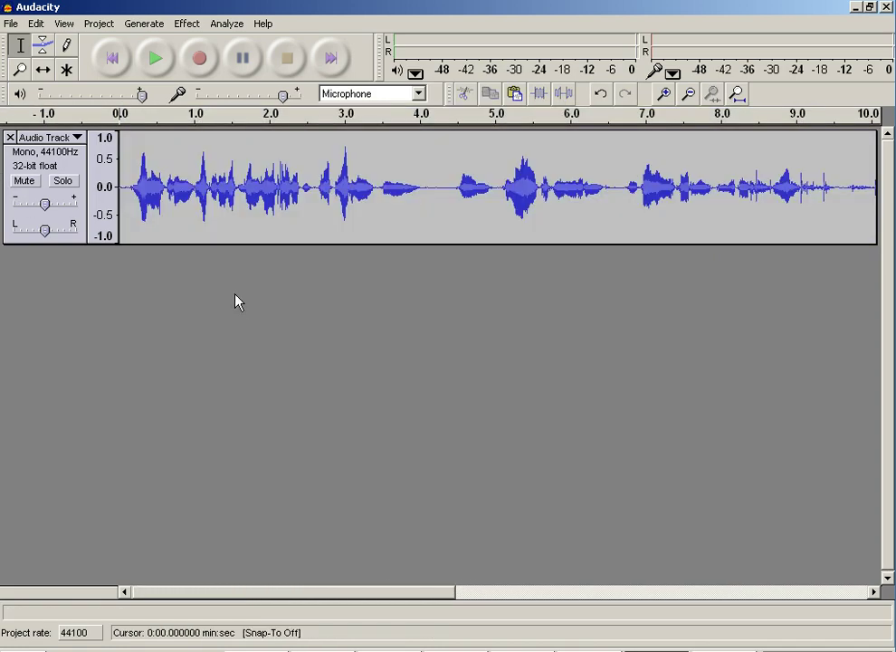
pyautogui.press('space')
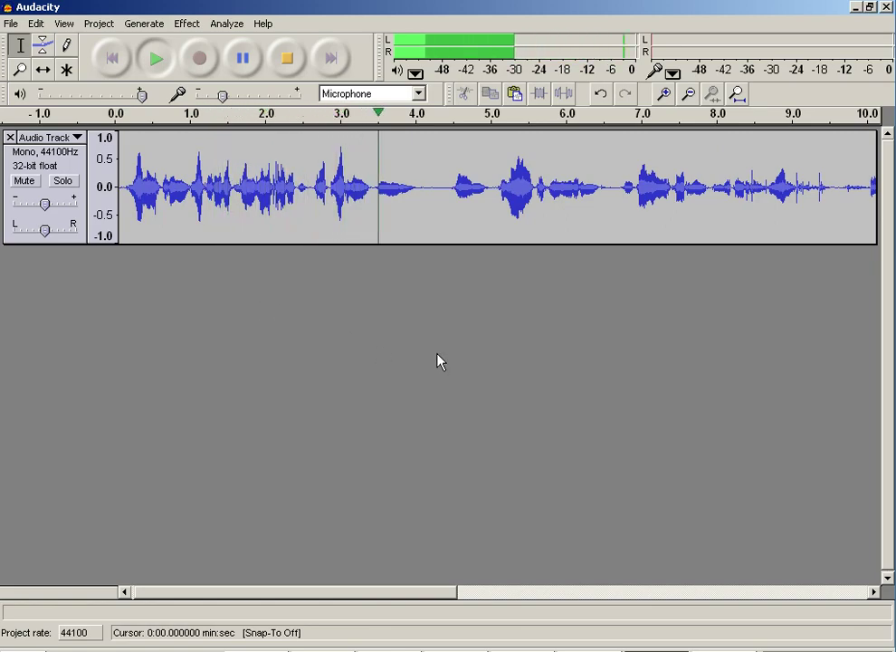
pyautogui.press('space')
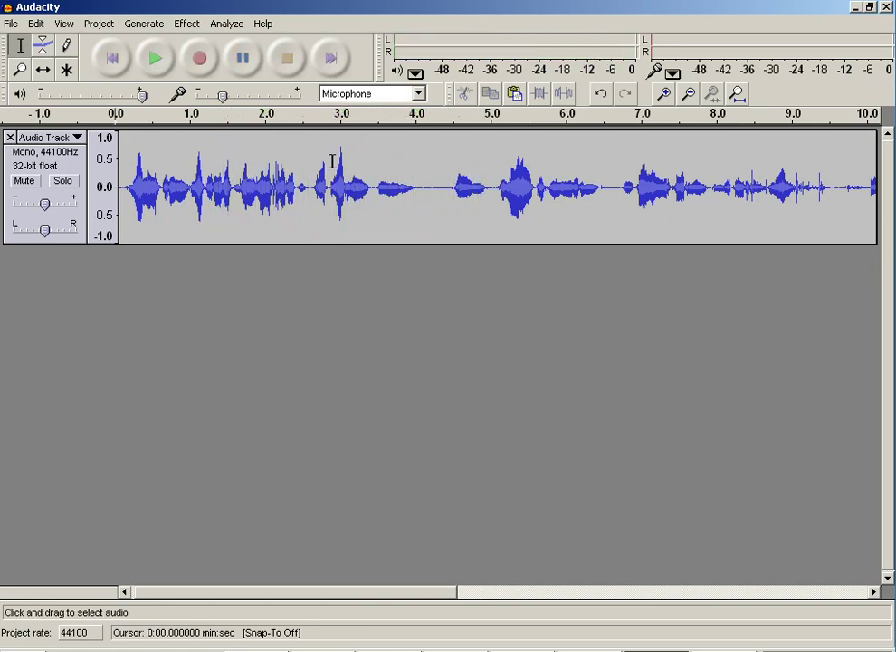
# - Try cutting the section from about 3.4 s to 5.0 s, check it by playback and undo the cut
pyautogui.moveTo(376, 188); pyautogui.dragTo(494, 186)
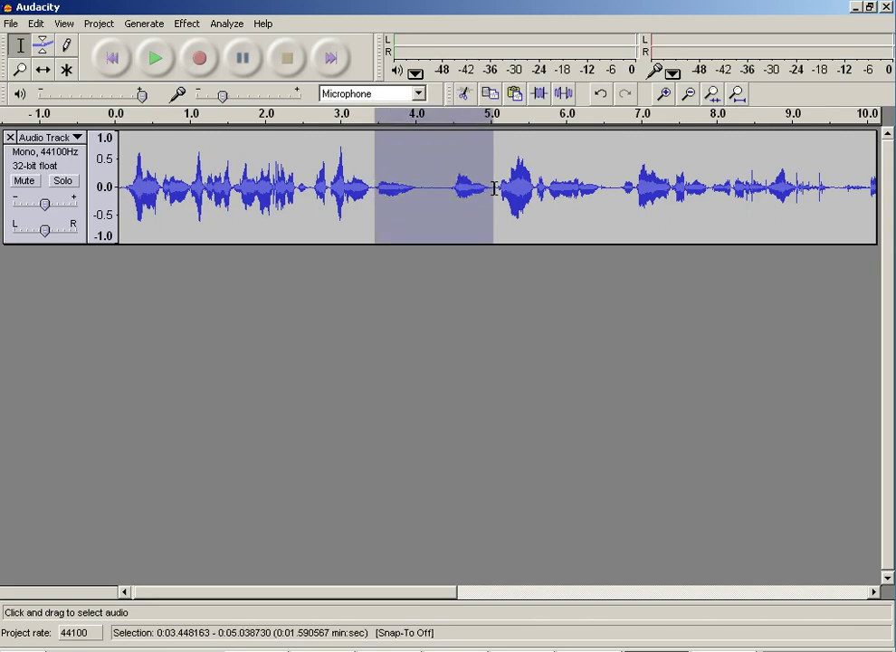
pyautogui.press('Delete')
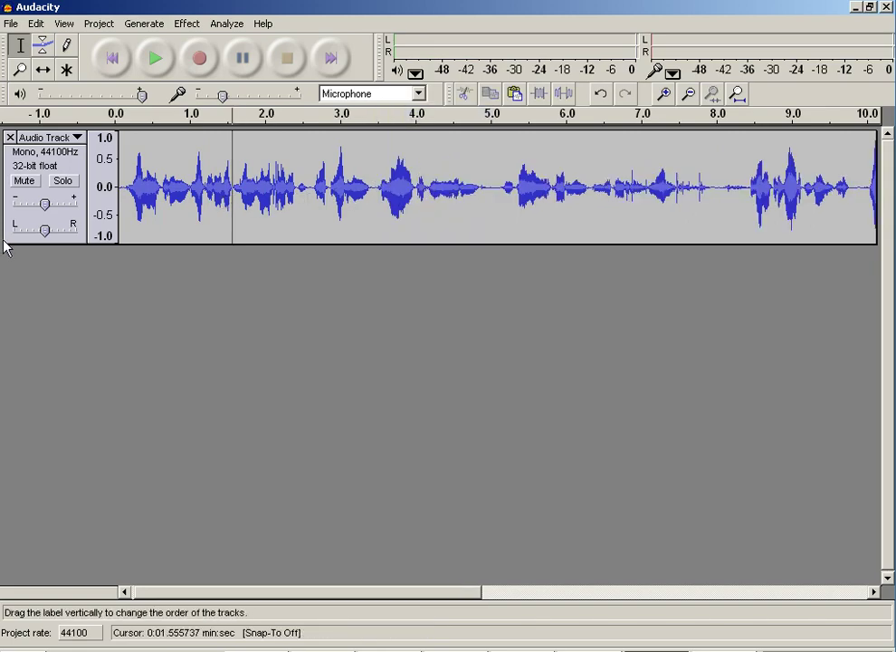
pyautogui.press('space')
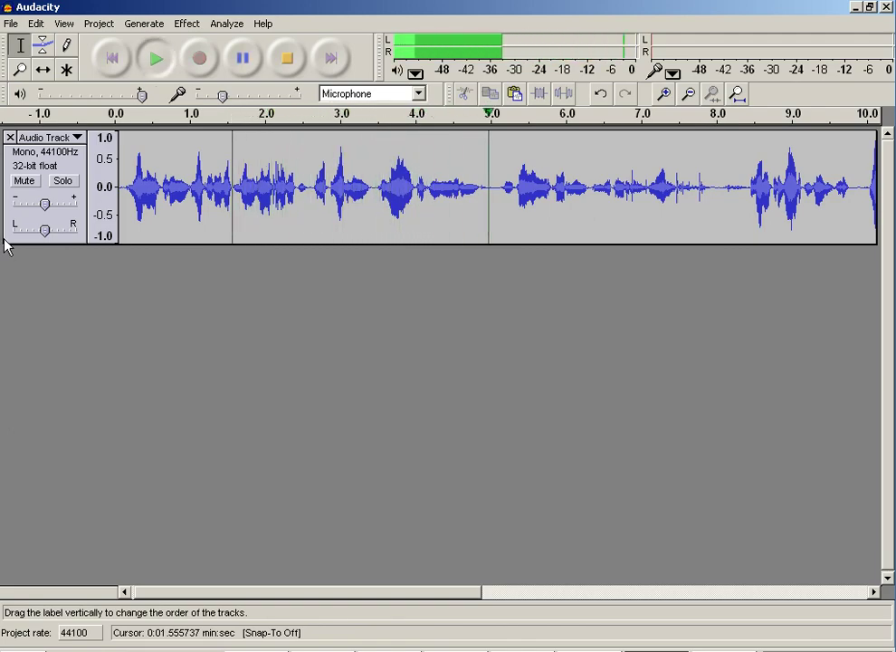
pyautogui.press('space')
pyautogui.hotkey('ctrl', 'z')
# - Delete the section from about 4.1 s to 5.1 s and play back the edit from about 2.5 s
pyautogui.click(424, 197)
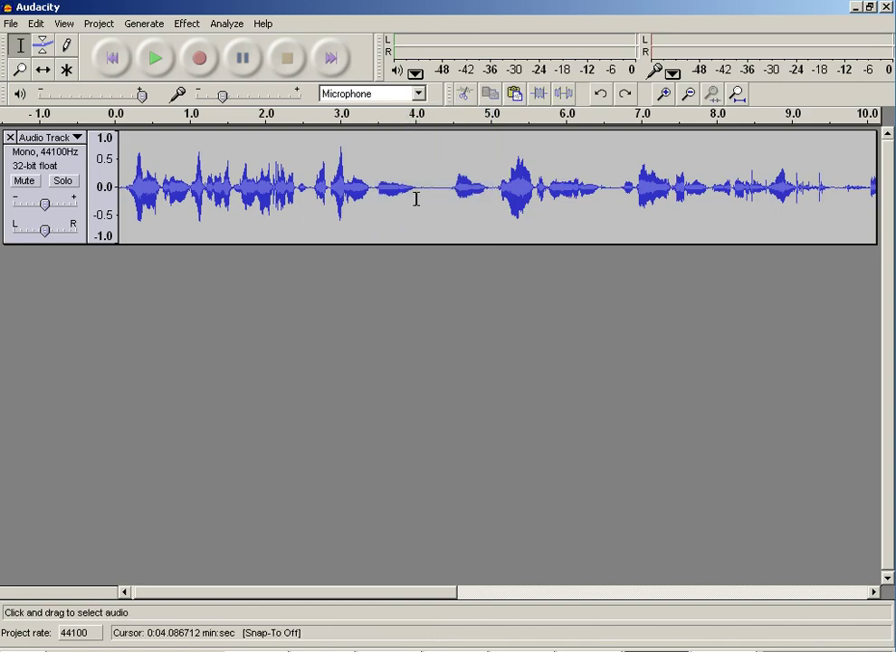
pyautogui.moveTo(426, 196); pyautogui.dragTo(496, 194)
pyautogui.press('Delete')
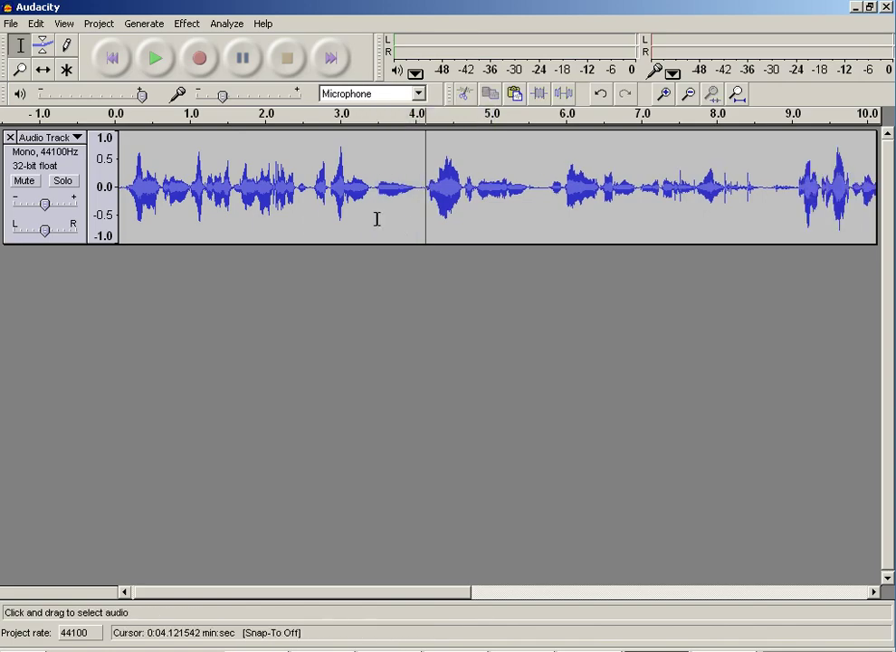
pyautogui.click(306, 205)
pyautogui.press('space')
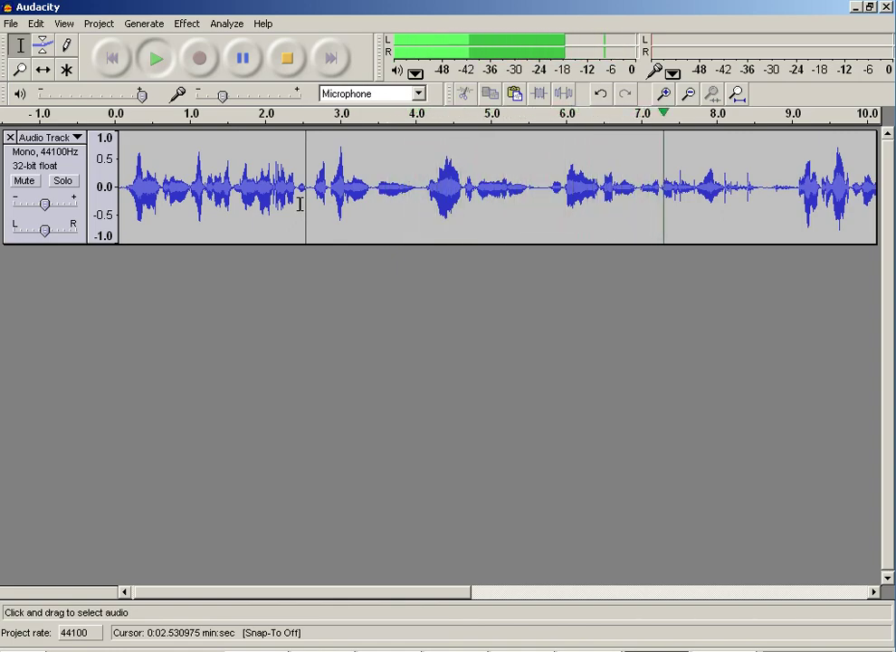
pyautogui.press('space')
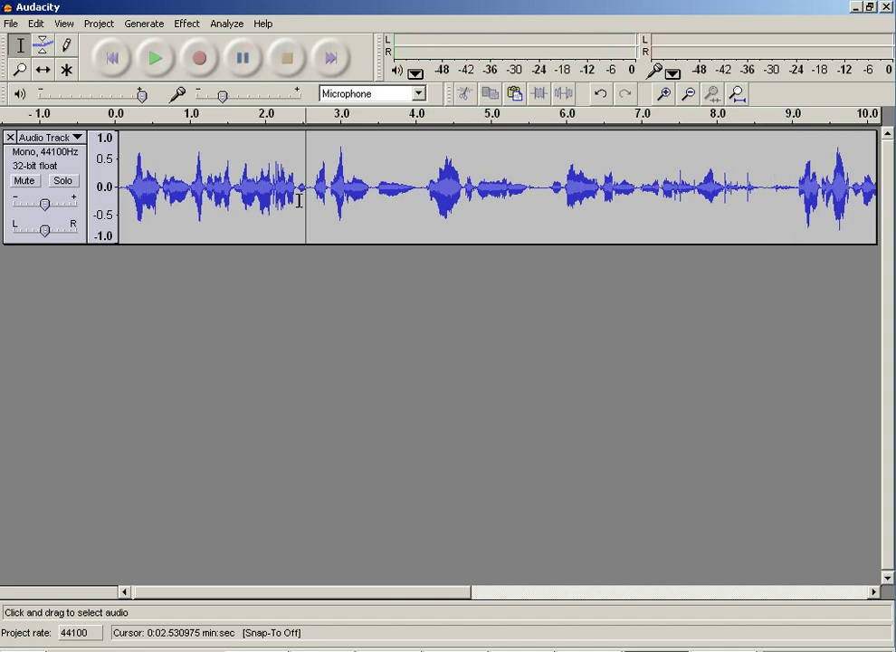
# - Export the recording as WAV to the audio folder, replacing the existing test VO.wav
pyautogui.click(11, 24)
pyautogui.click(27, 145)
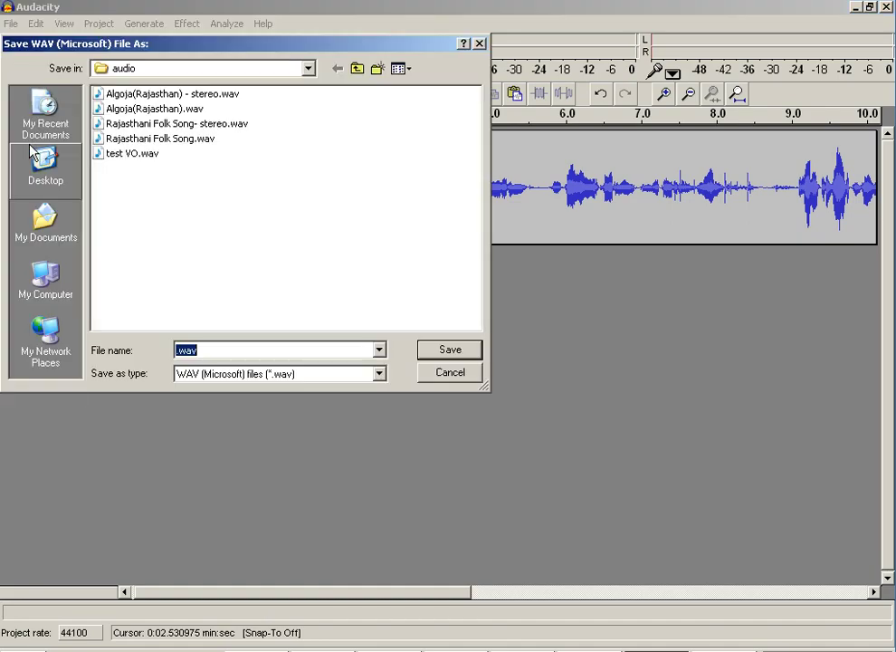
pyautogui.click(140, 154)
pyautogui.click(448, 351)
pyautogui.click(421, 374)
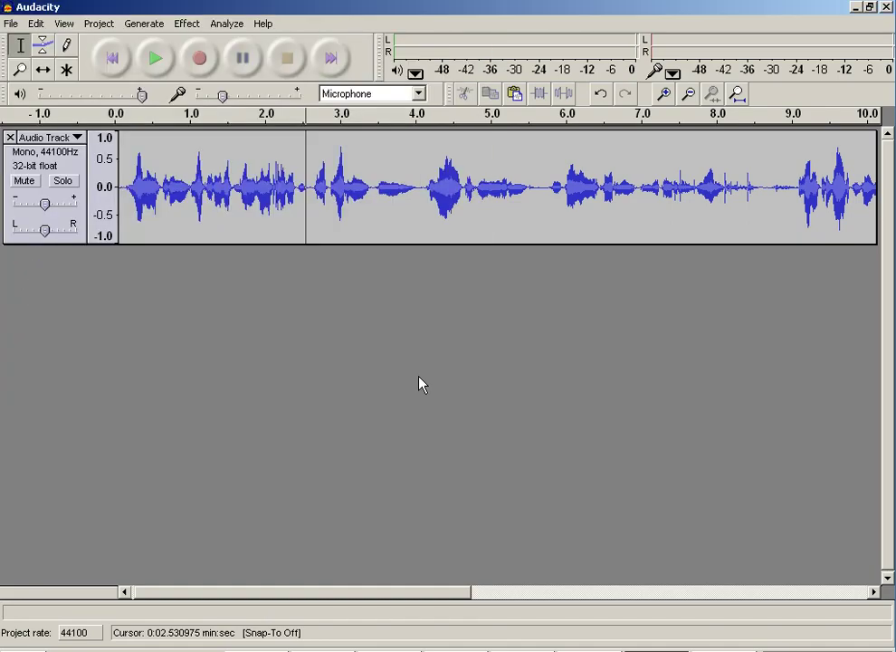
# - Remove the mono track and set the recording channels to 2 (Stereo) in the preferences
pyautogui.click(10, 138)
pyautogui.click(63, 24)
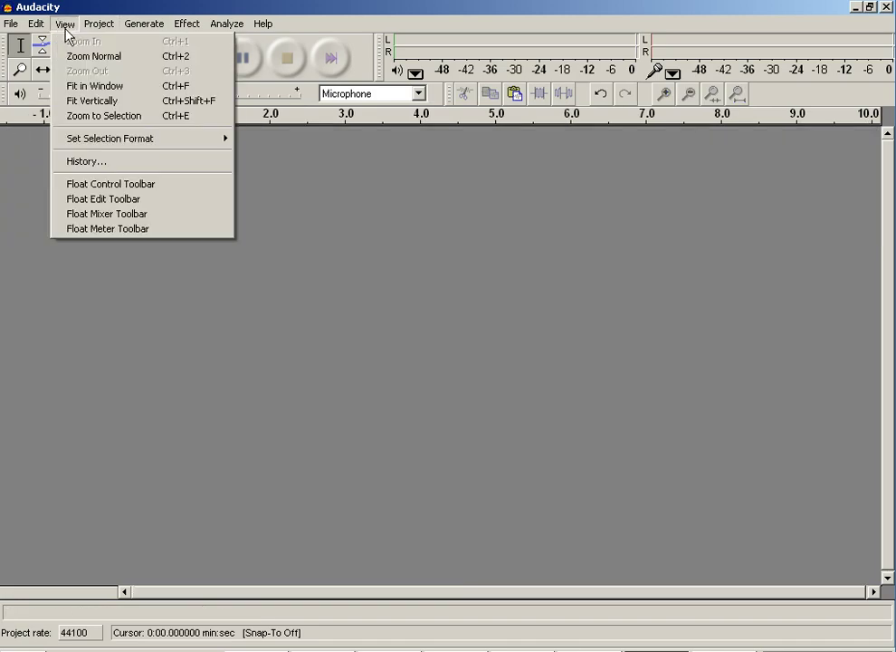
pyautogui.click(66, 335)
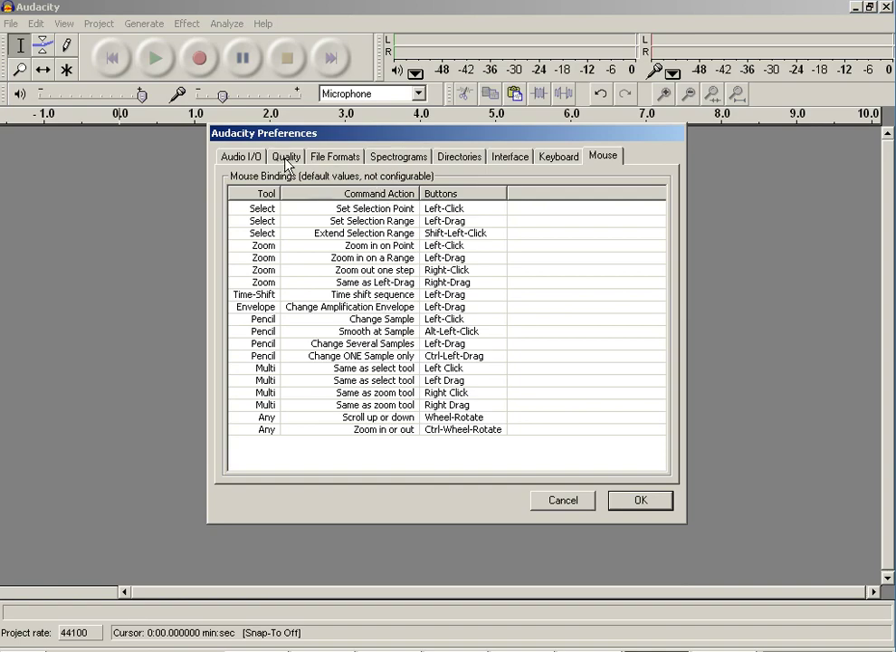
pyautogui.click(242, 157)
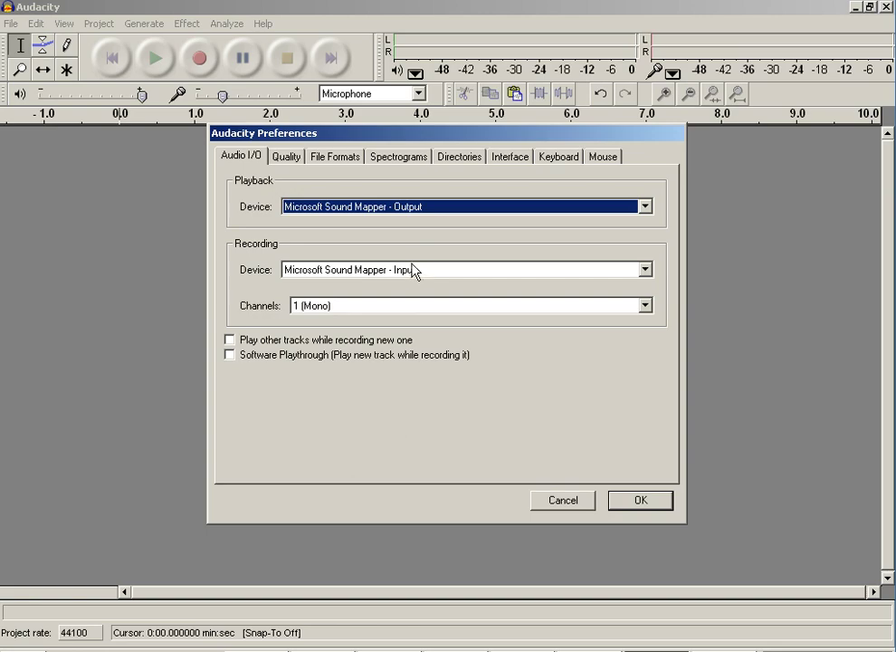
pyautogui.click(344, 308)
pyautogui.click(333, 334)
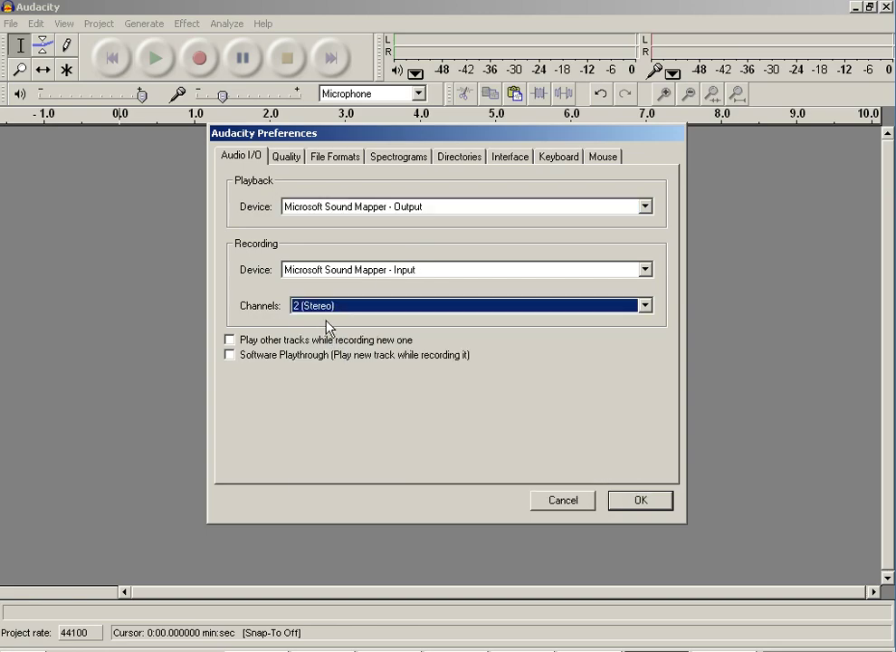
pyautogui.click(642, 504)
# - Record a stereo voice-over and trim the unwanted audio from its end and its beginning
pyautogui.click(200, 59)
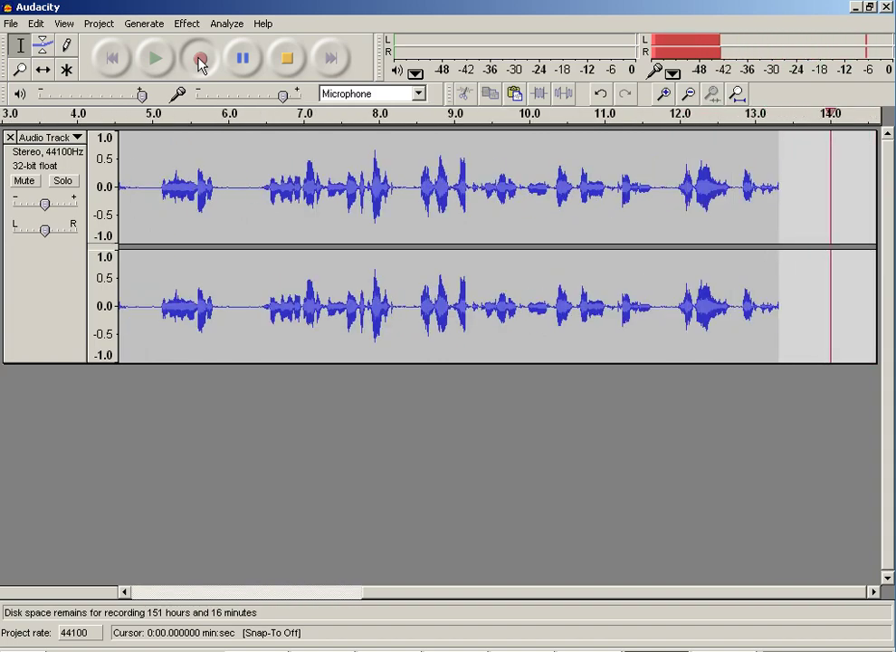
pyautogui.click(290, 60)
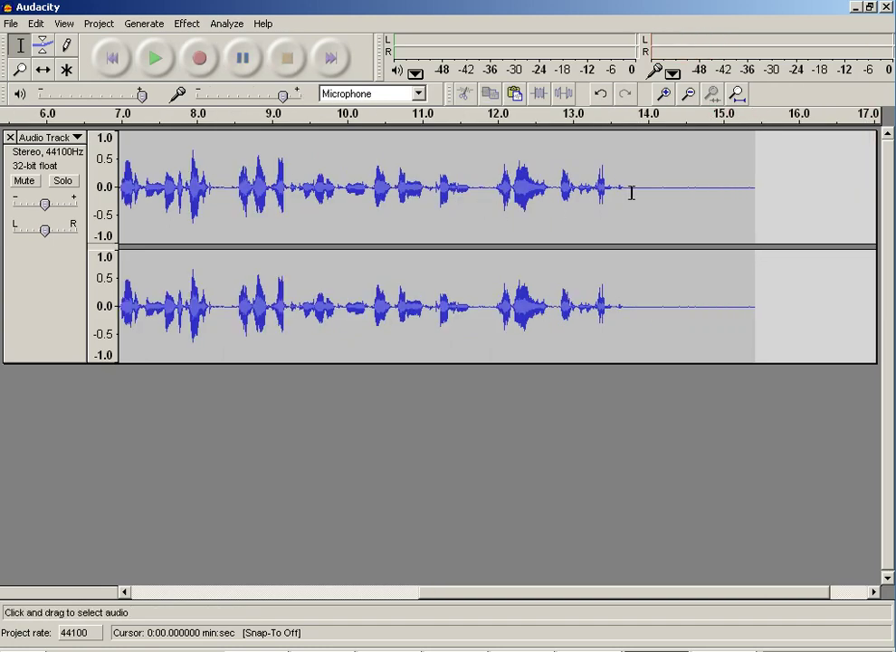
pyautogui.moveTo(700, 199); pyautogui.dragTo(797, 268)
pyautogui.press('Delete')
pyautogui.moveTo(460, 199); pyautogui.dragTo(104, 213)
pyautogui.press('Delete')
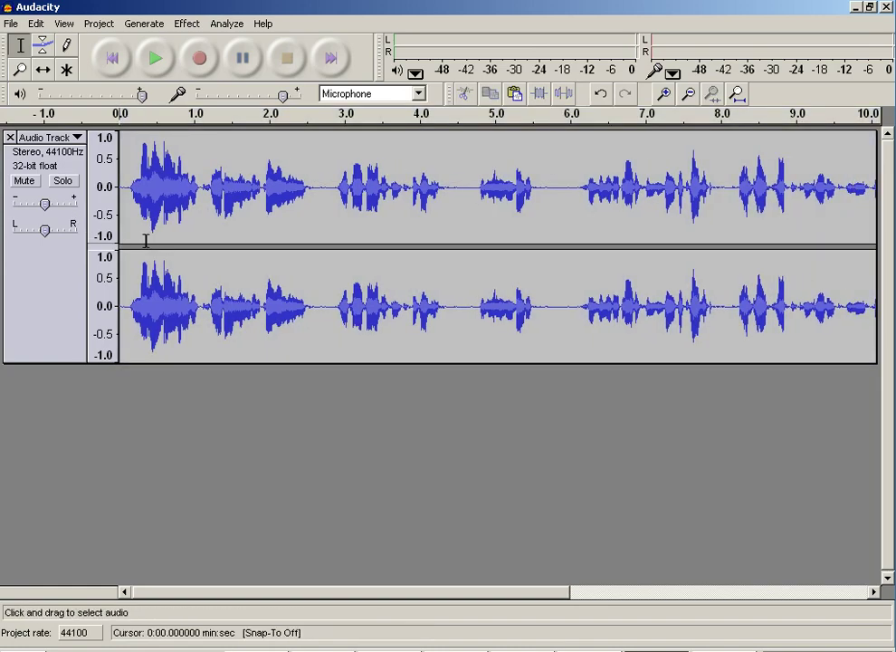
# - Export the stereo recording as WAV to the audio folder under the name test VO stereo.wav
pyautogui.click(12, 24)
pyautogui.click(28, 147)
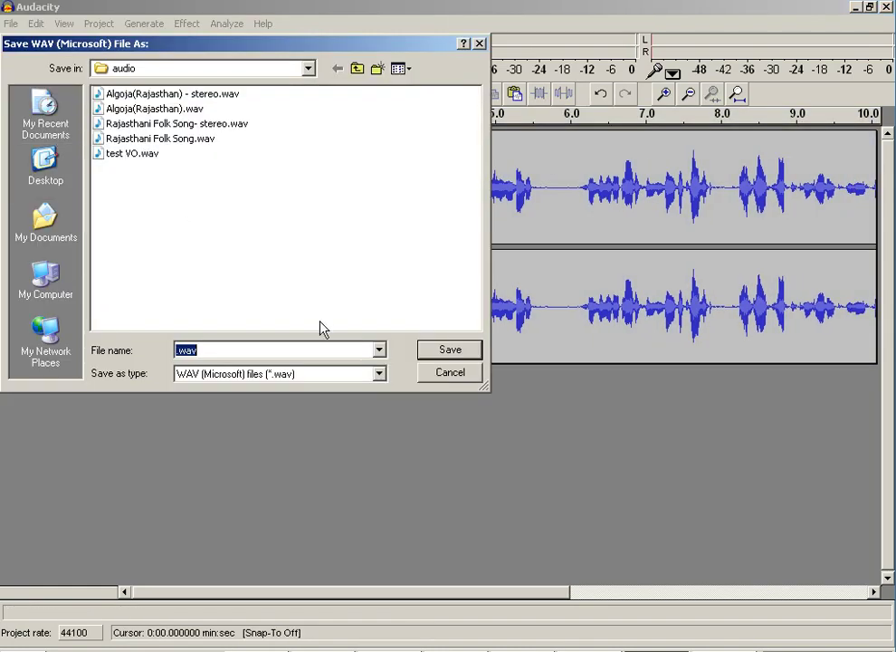
pyautogui.click(205, 351)
pyautogui.write('ste')
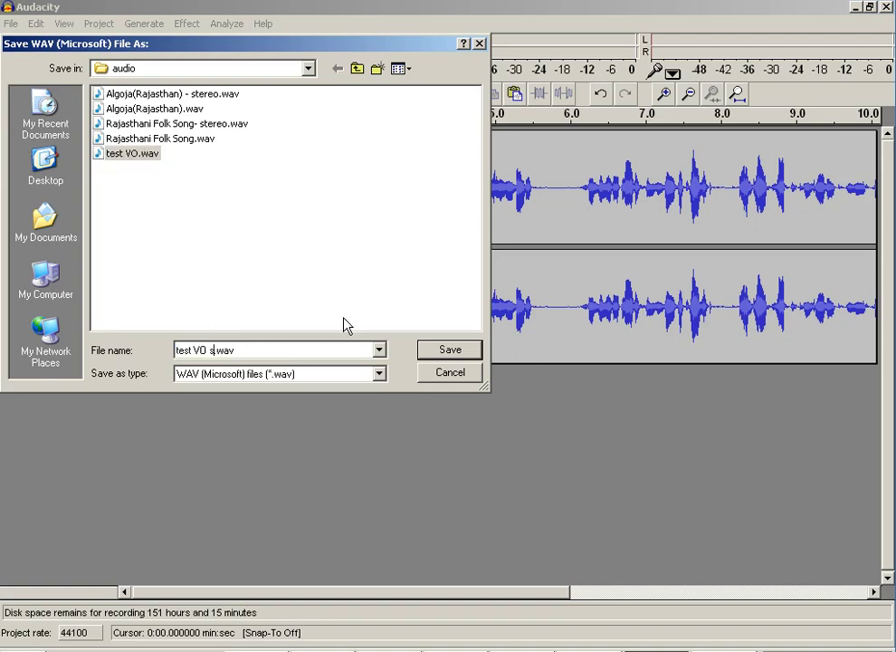
pyautogui.write('reo')
pyautogui.press('Return')
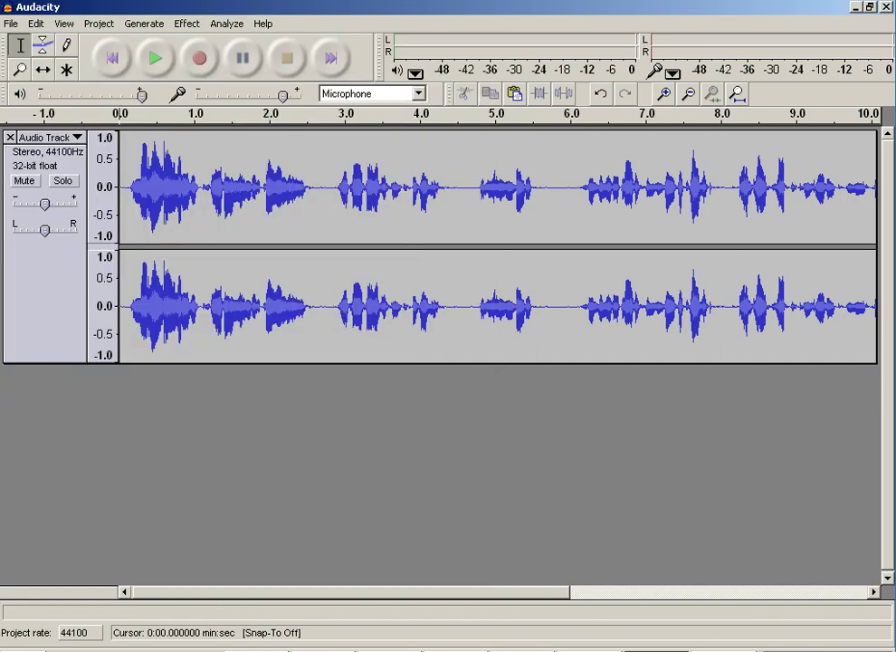
# - Close Audacity and start Wavosaur from the desktop
pyautogui.click(887, 6)
pyautogui.click(462, 376)
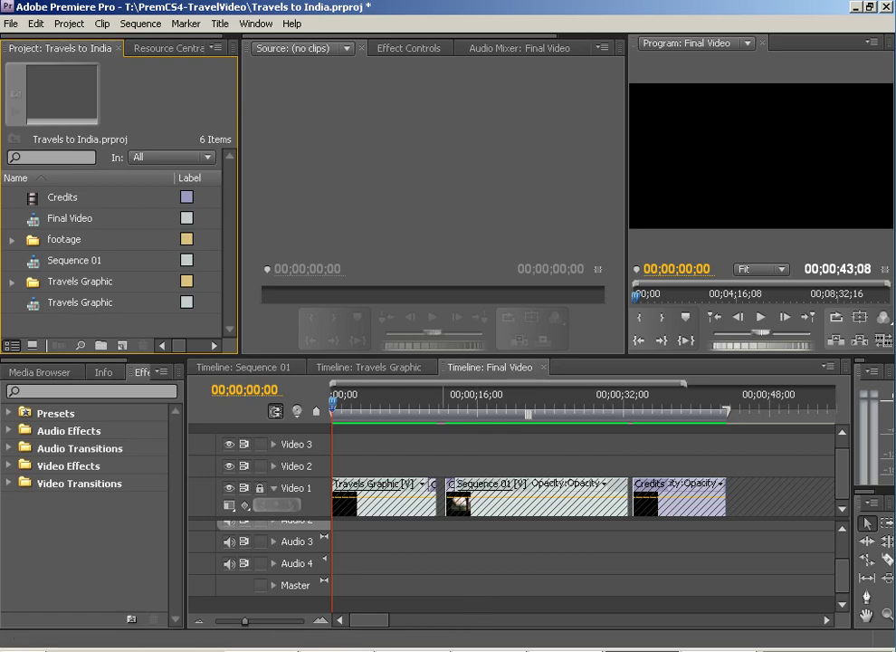
pyautogui.press('super+d')
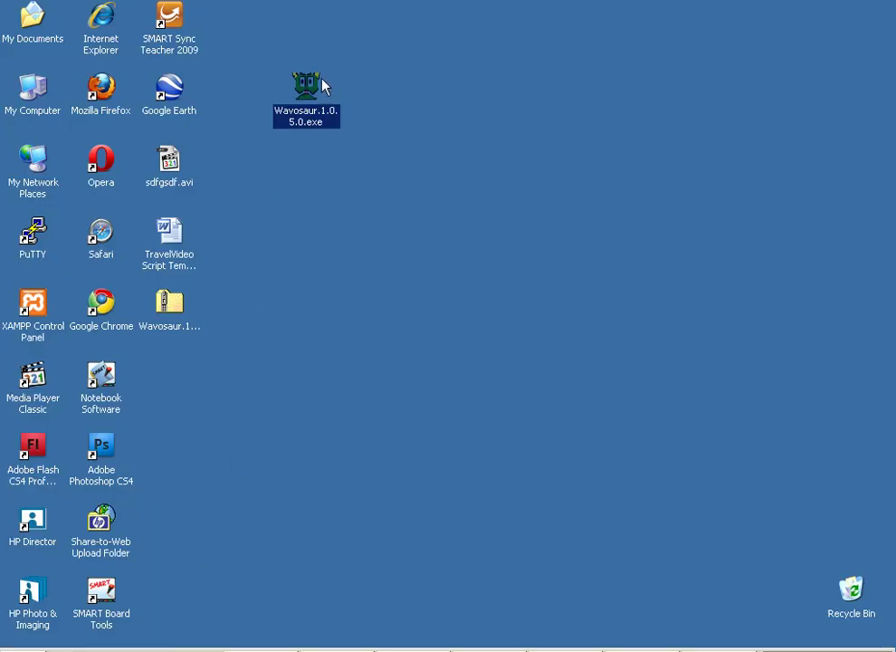
pyautogui.doubleClick(307, 88)
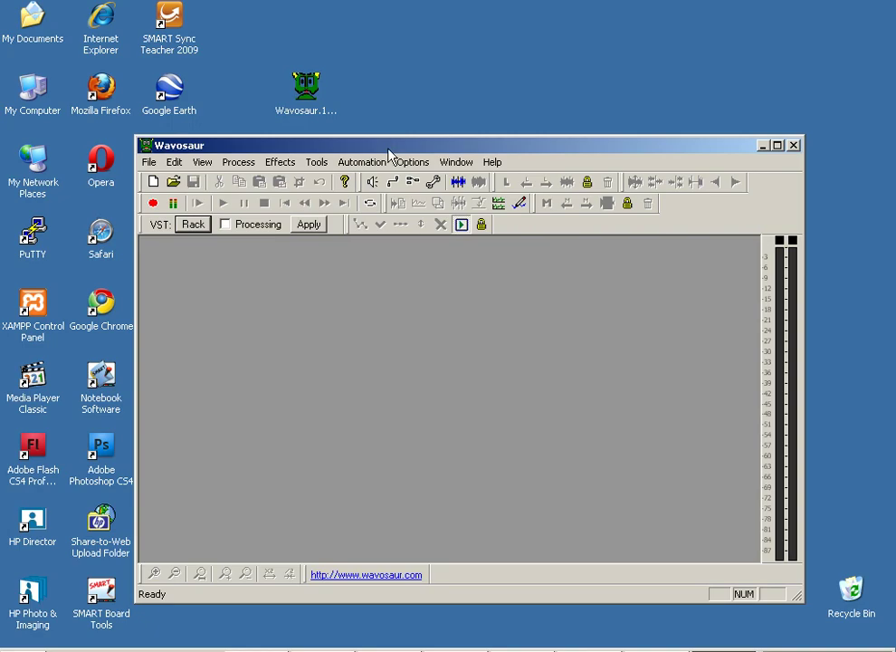
pyautogui.moveTo(387, 150); pyautogui.dragTo(328, 82)
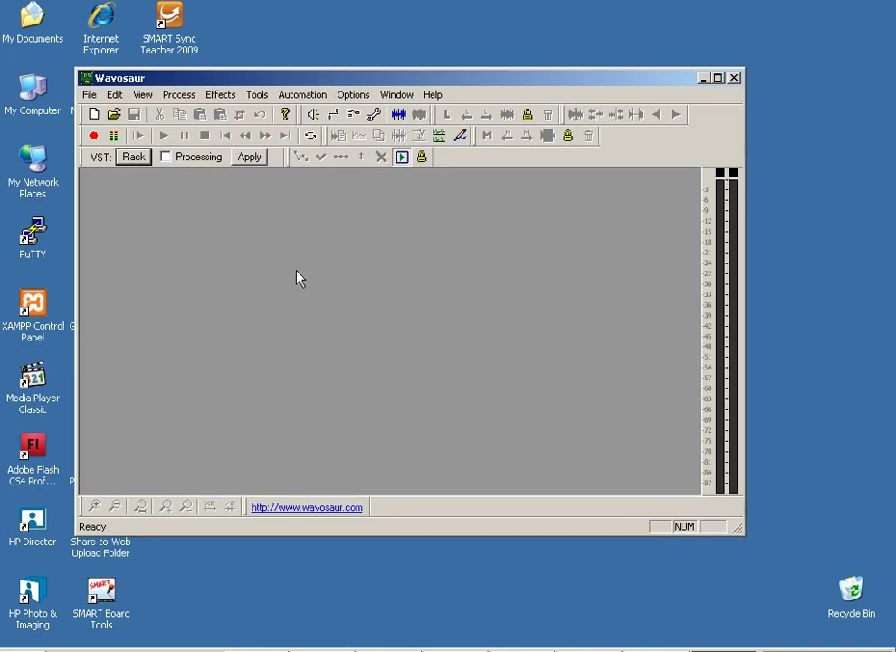
# - Open test VO.wav from the footage\audio folder of PremCS4-TravelVideo on the ThawSpace (T:) drive
pyautogui.click(87, 96)
pyautogui.click(104, 126)
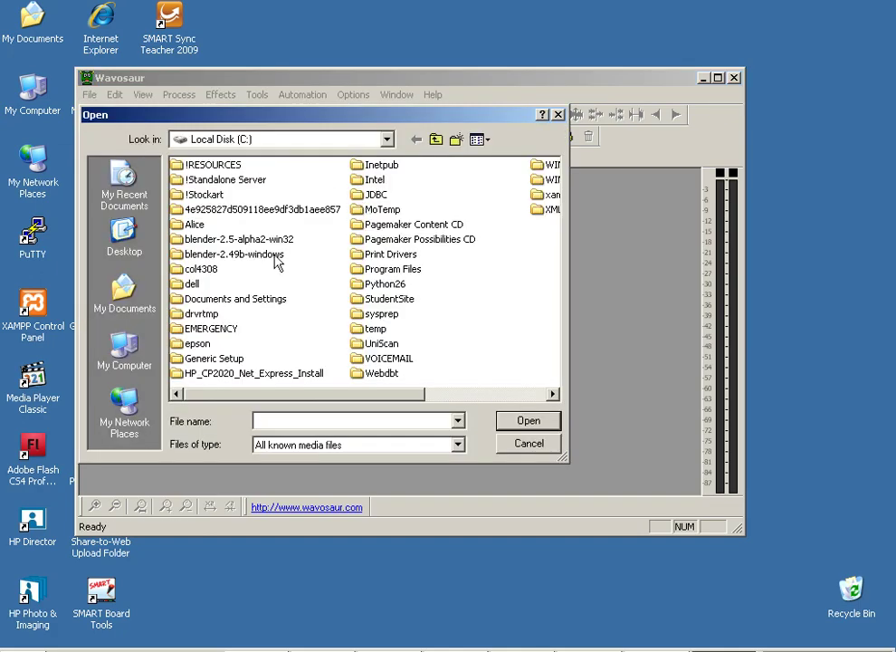
pyautogui.click(127, 358)
pyautogui.doubleClick(226, 240)
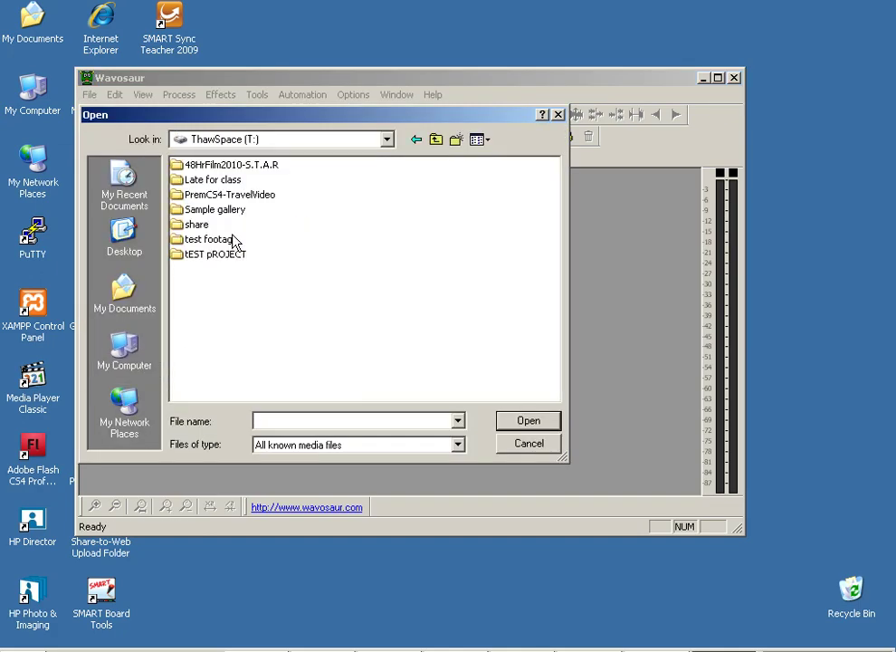
pyautogui.doubleClick(229, 194)
pyautogui.doubleClick(201, 210)
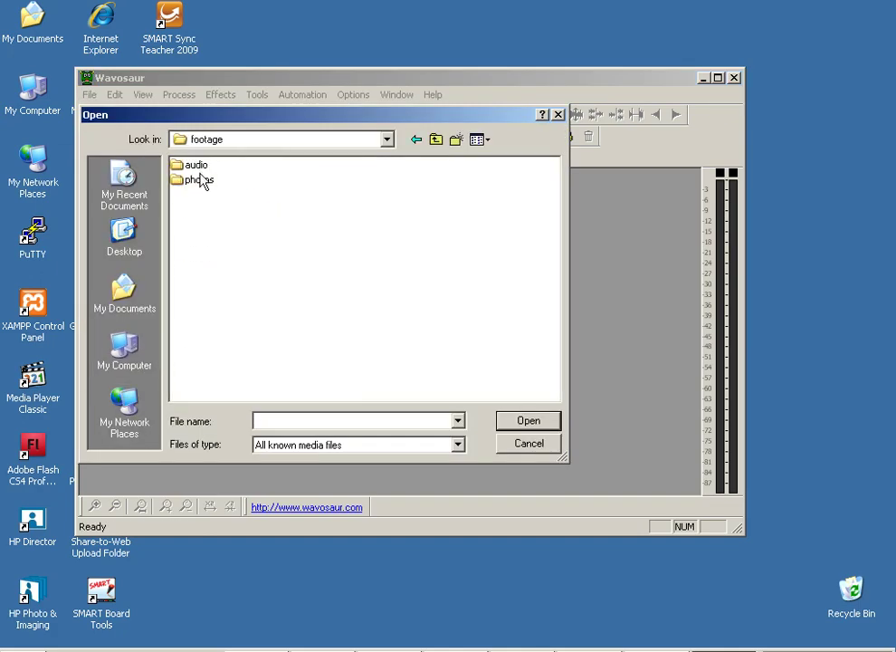
pyautogui.doubleClick(201, 166)
pyautogui.doubleClick(220, 239)
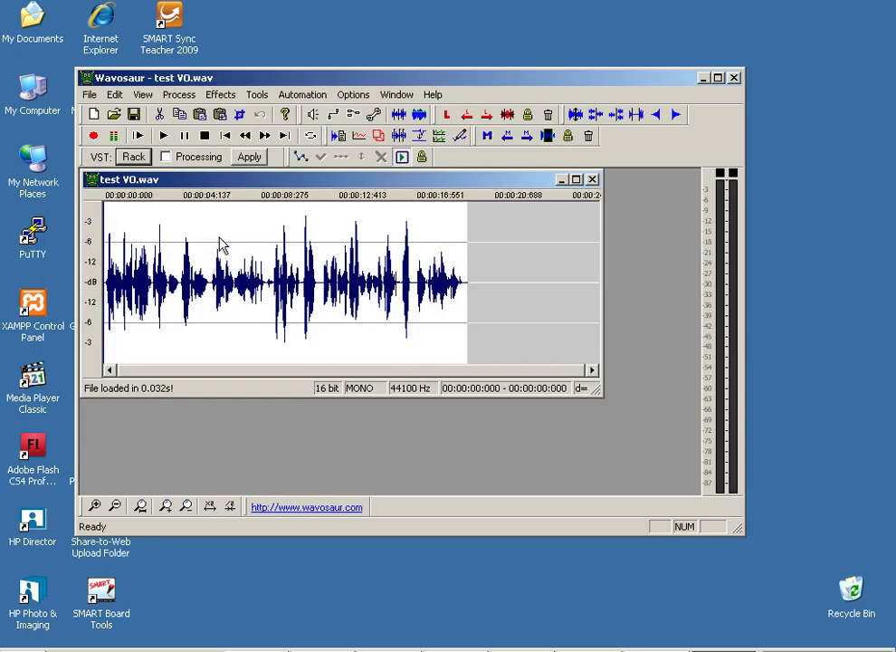
# - Convert the mono test VO.wav recording to stereo
pyautogui.click(180, 94)
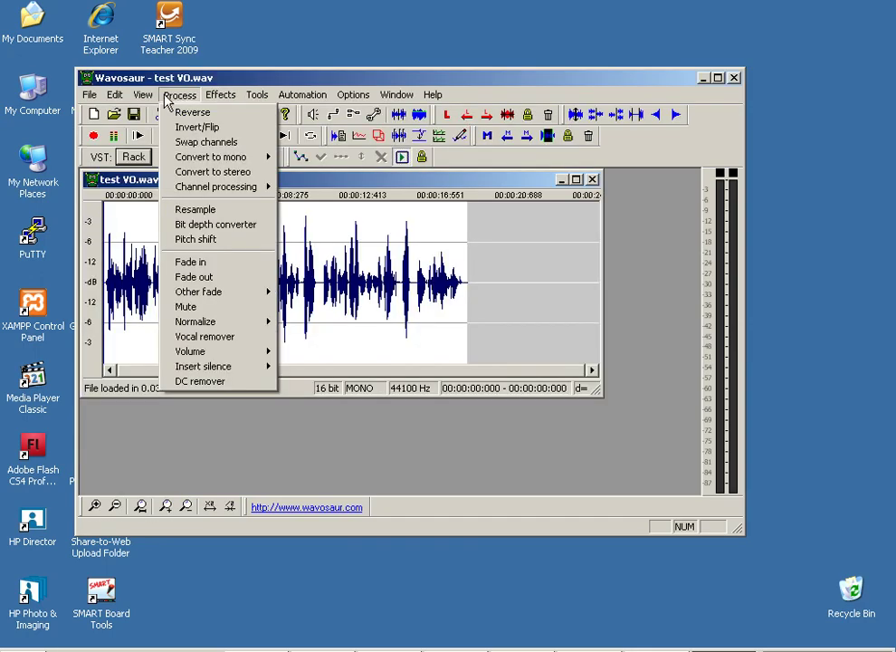
pyautogui.moveTo(195, 164)
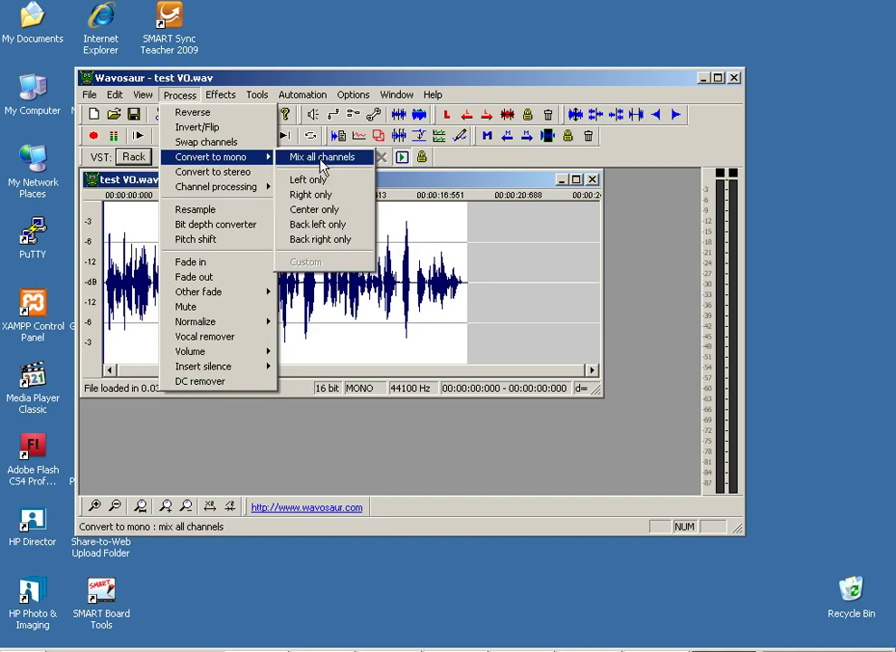
pyautogui.click(214, 172)
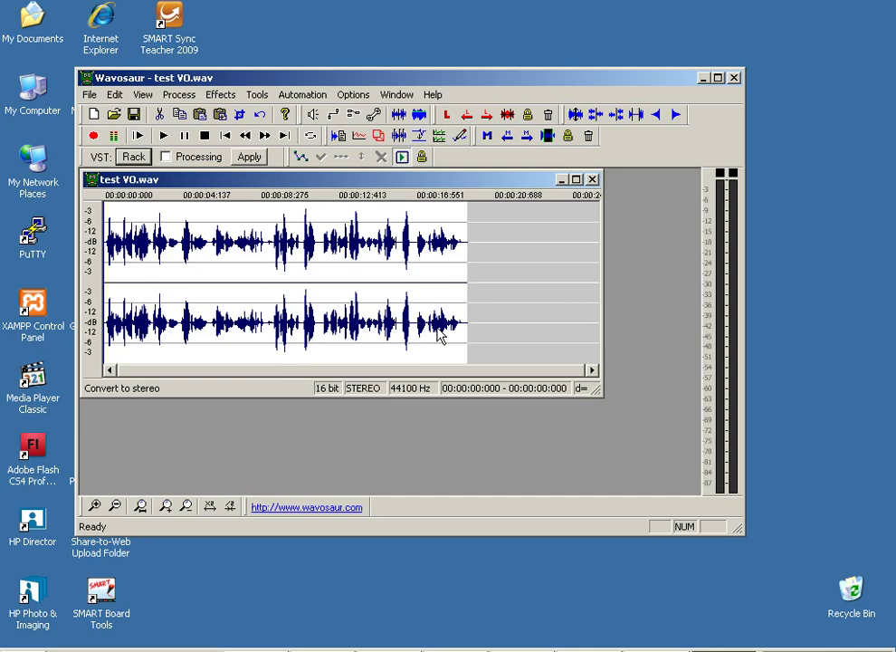
# - Close test VO.wav without saving the modifications and exit Wavosaur
pyautogui.click(592, 179)
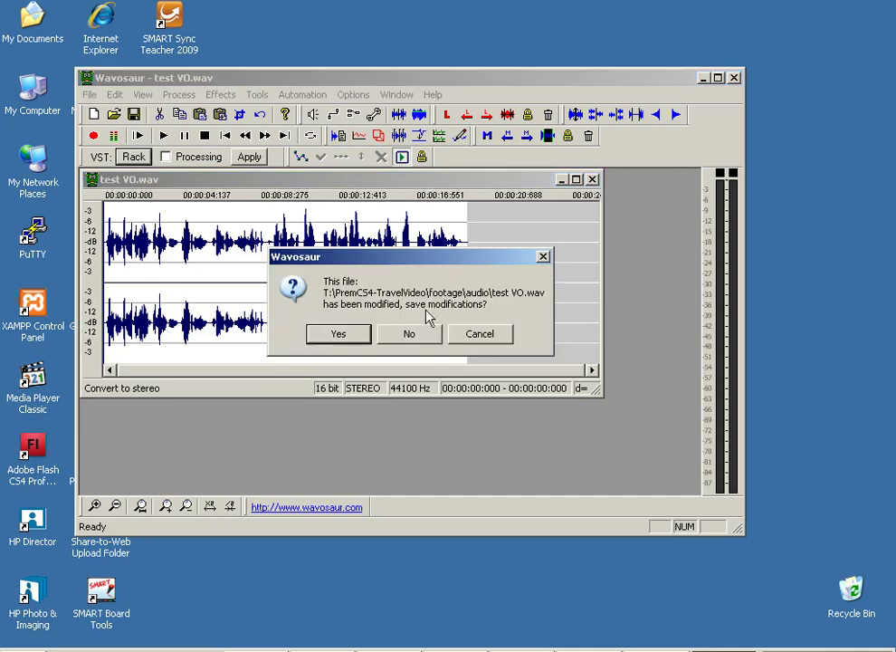
pyautogui.click(408, 334)
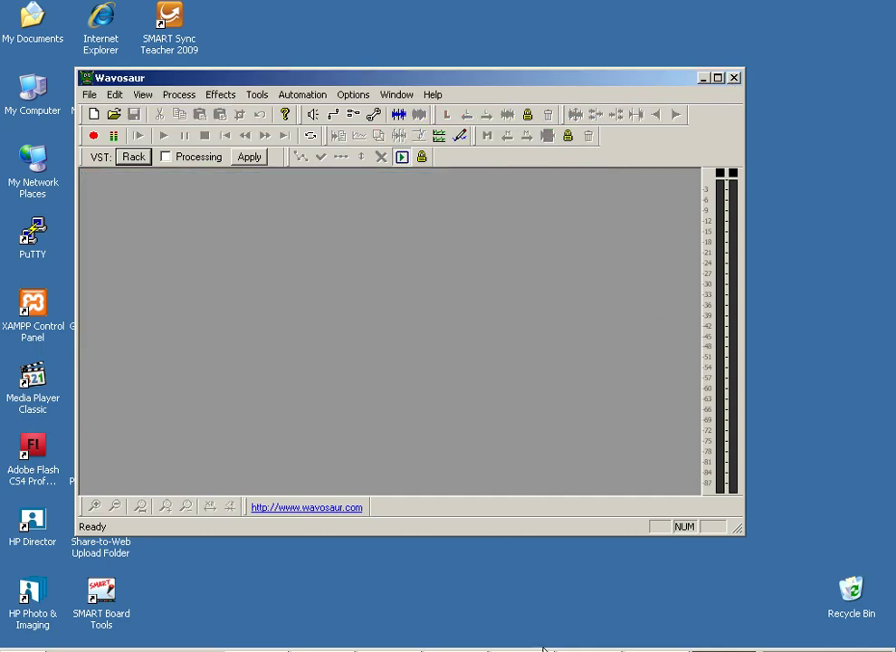
pyautogui.click(733, 78)
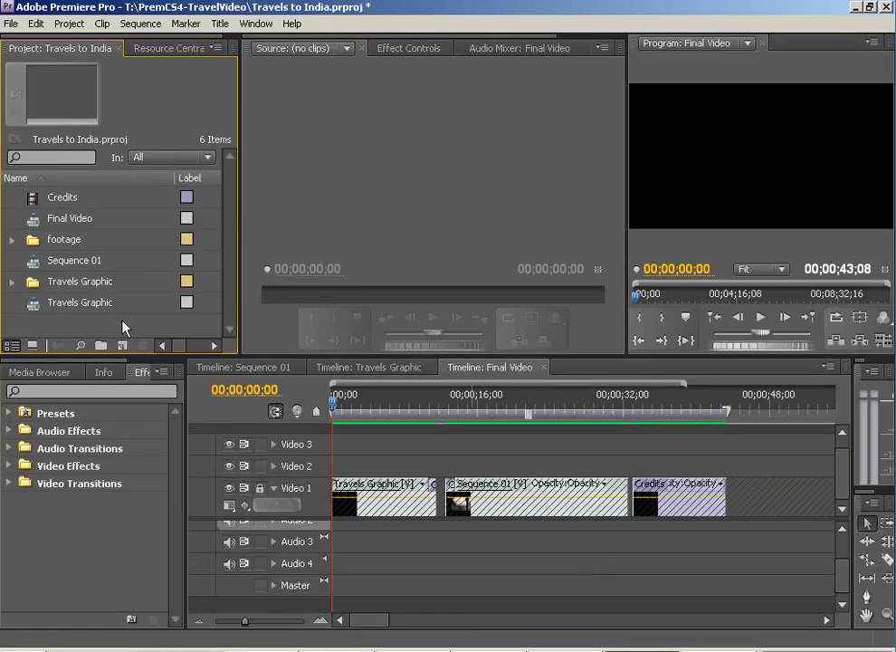
# - Import test VO stereo.wav from the audio folder into the Travels to India project in Adobe Premiere Pro
pyautogui.rightClick(125, 328)
pyautogui.click(169, 395)
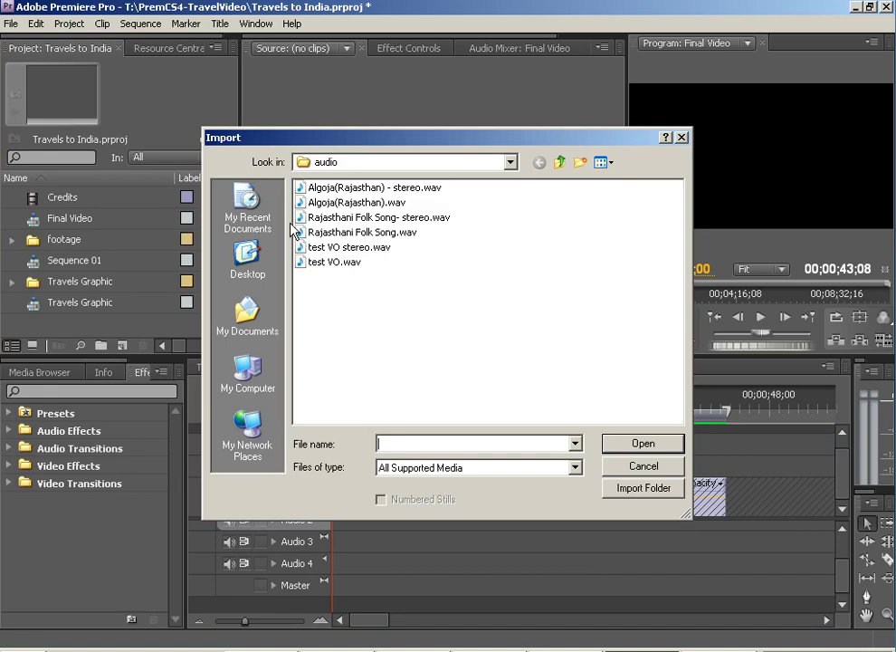
pyautogui.doubleClick(328, 250)
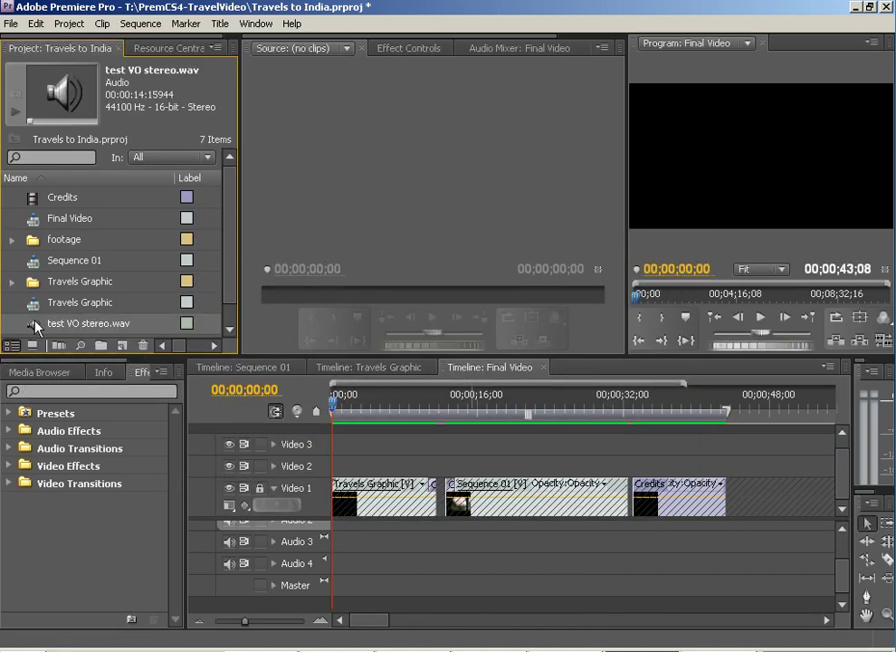
# - Load test VO stereo.wav into the source monitor, preview it and set its Out point at 00;00;05;25
pyautogui.doubleClick(31, 326)
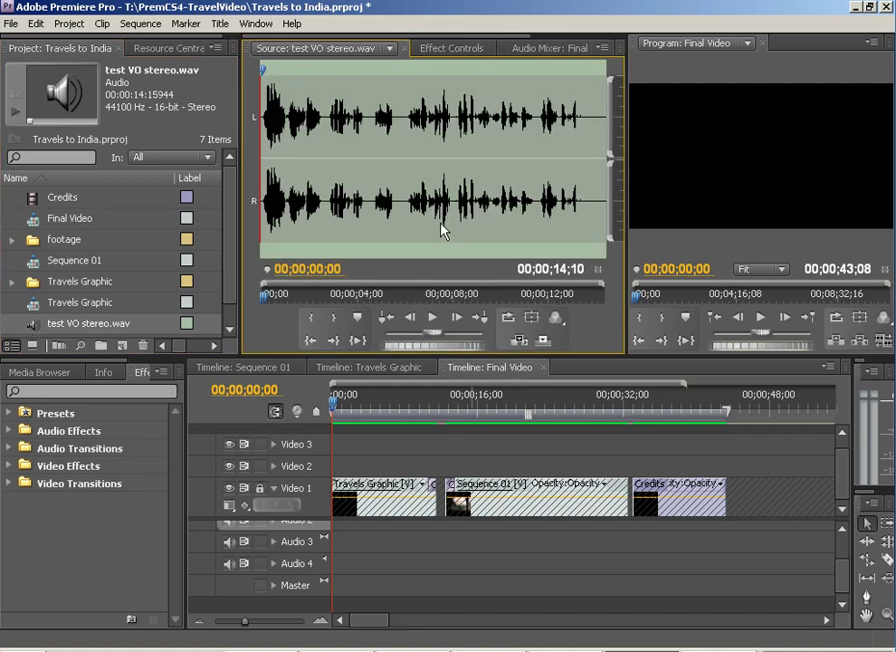
pyautogui.press('space')
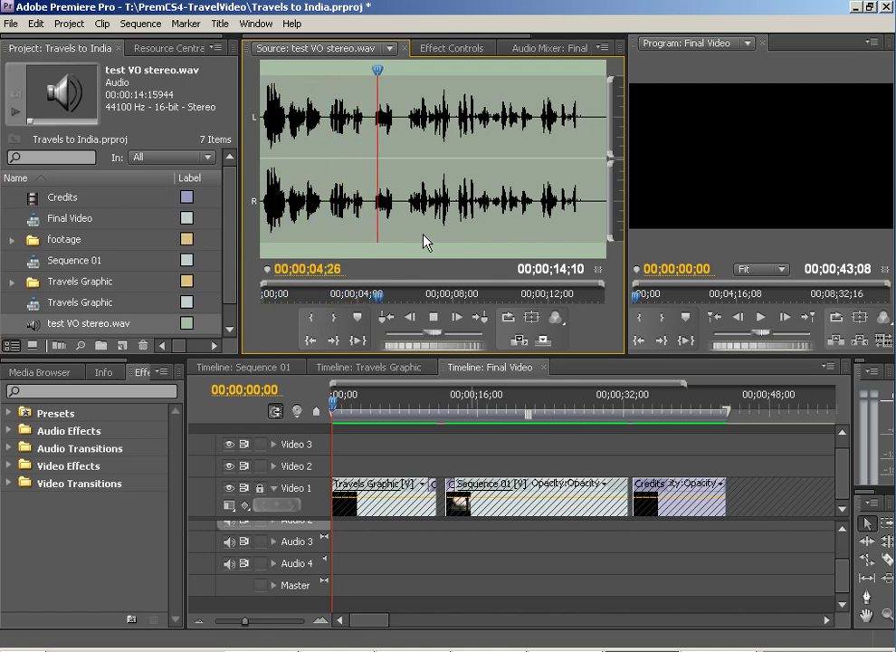
pyautogui.press('space')
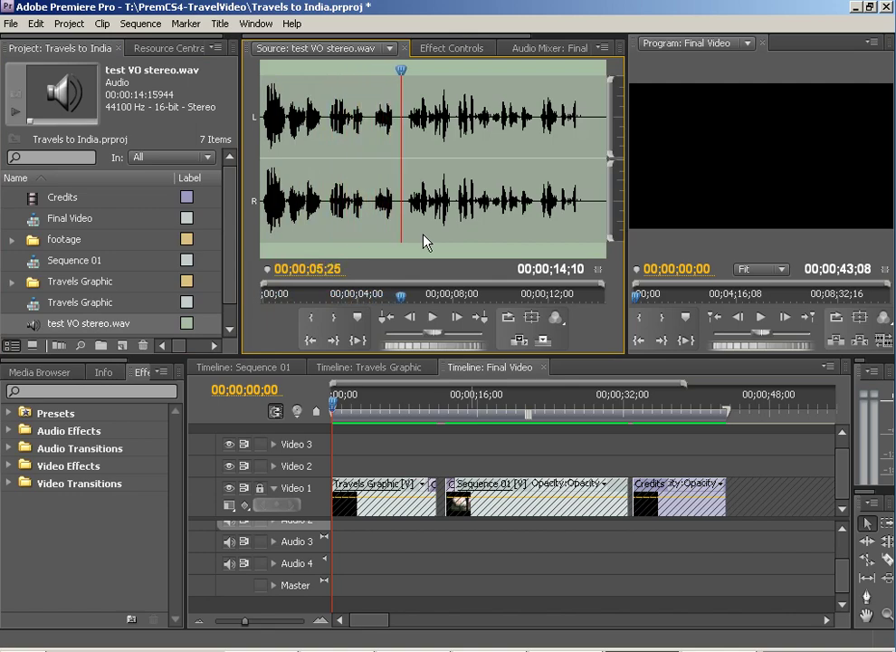
pyautogui.click(333, 318)
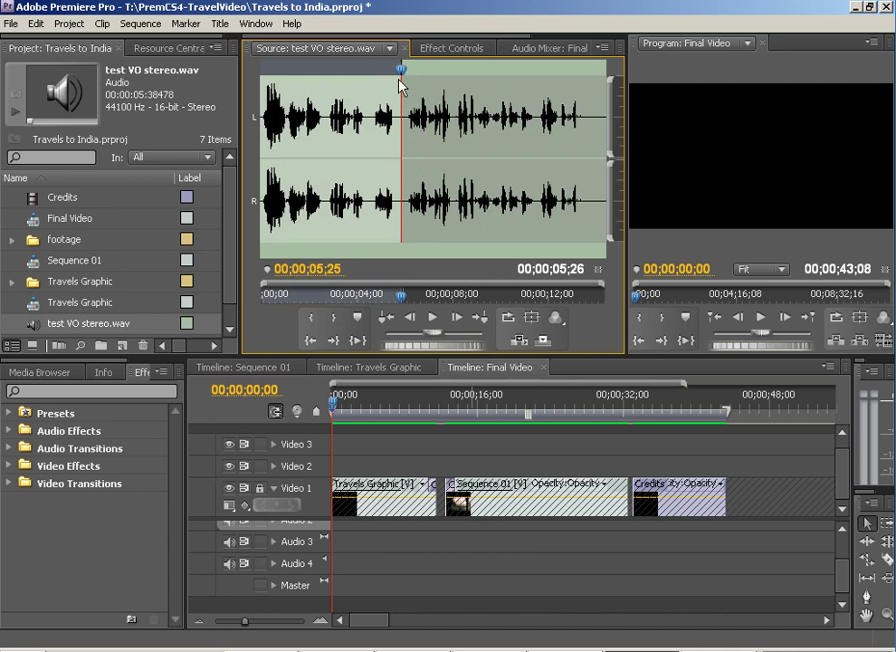
pyautogui.moveTo(400, 83); pyautogui.dragTo(257, 86)
pyautogui.click(358, 115)
pyautogui.moveTo(357, 115)
pyautogui.mouseDown()
pyautogui.moveTo(326, 115)
pyautogui.moveTo(373, 115)
pyautogui.mouseUp()
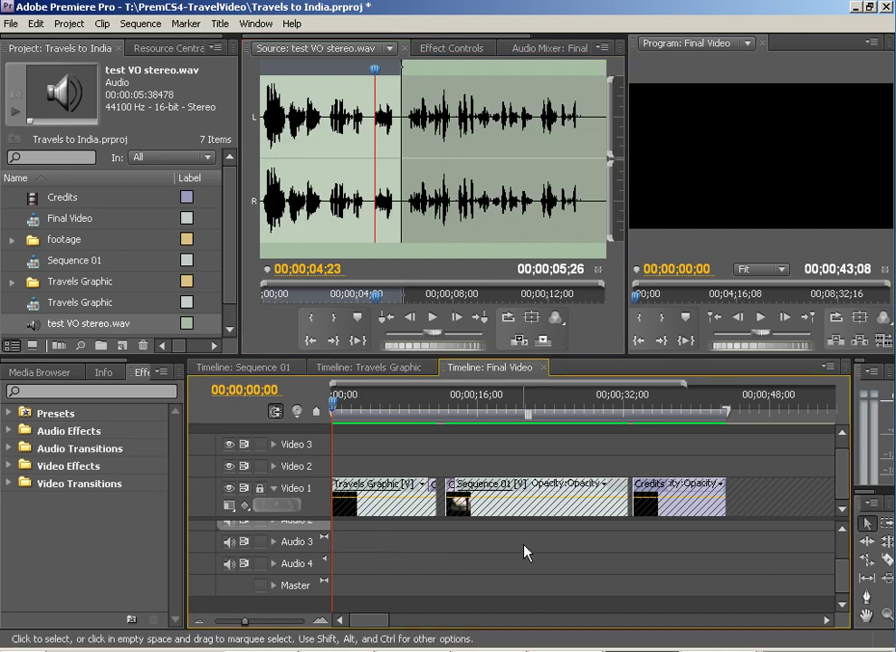
# - Try to insert the marked voice-over section into the Final Video timeline, and return the playhead to the sequence start
pyautogui.moveTo(842, 578); pyautogui.dragTo(847, 540)
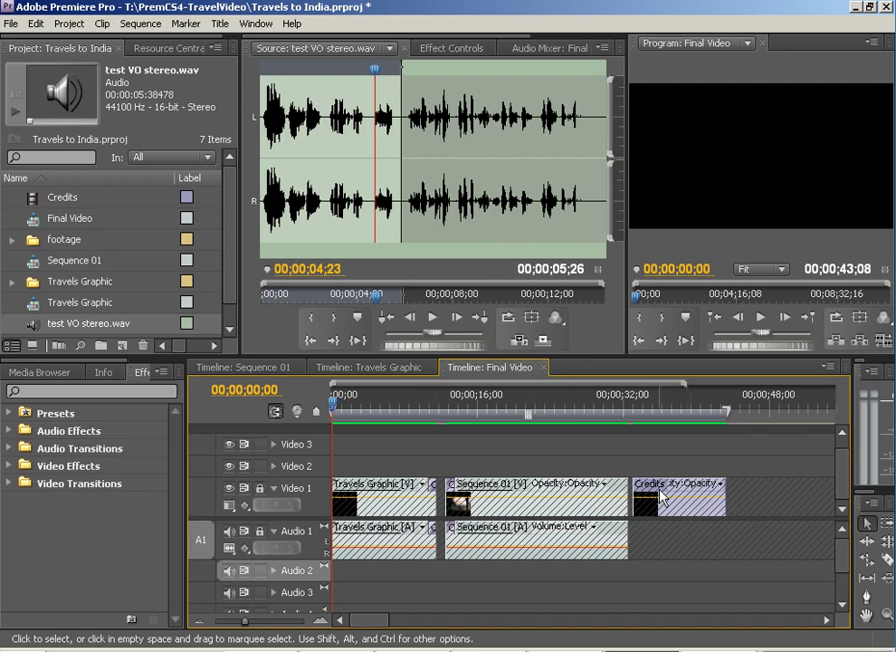
pyautogui.moveTo(290, 151); pyautogui.dragTo(344, 573)
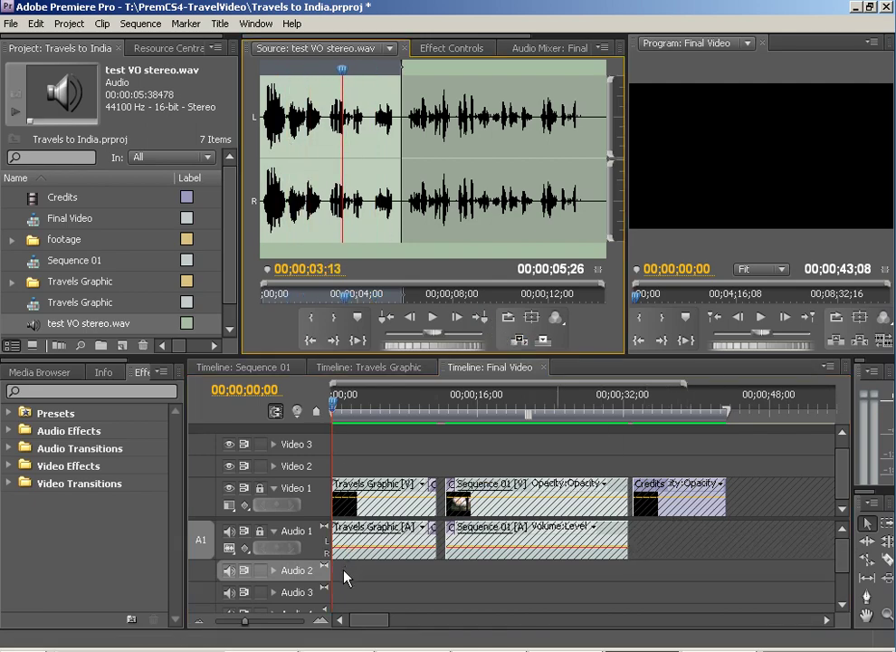
pyautogui.click(520, 341)
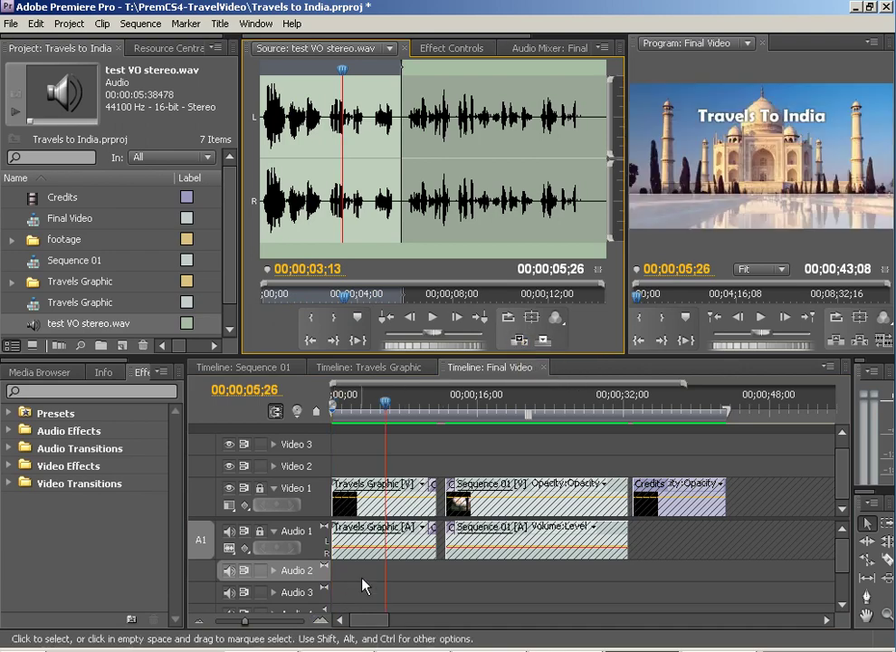
pyautogui.scroll(-3, 365, 596)
pyautogui.scroll(3, 365, 597)
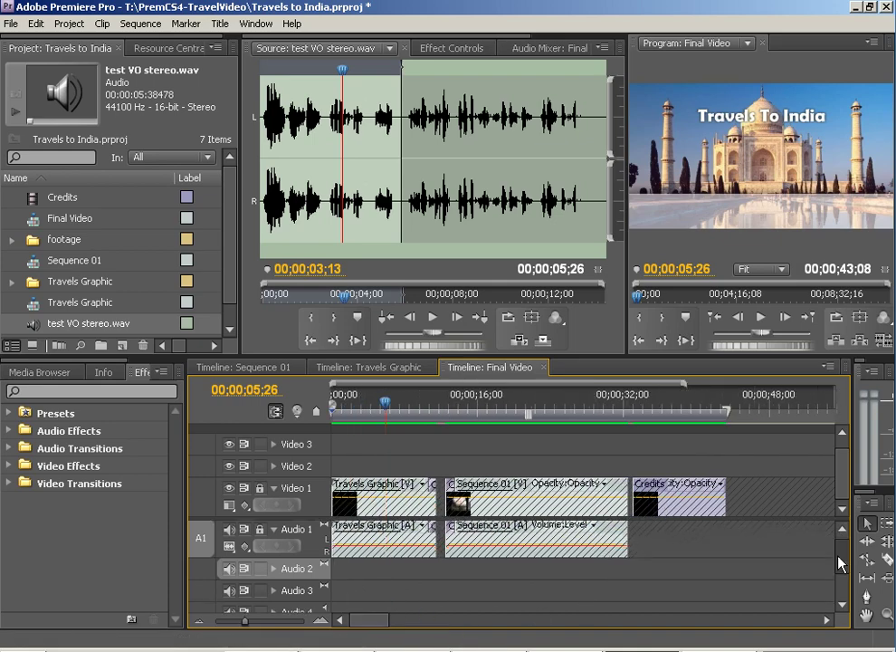
pyautogui.scroll(-2, 835, 548)
pyautogui.scroll(2, 836, 547)
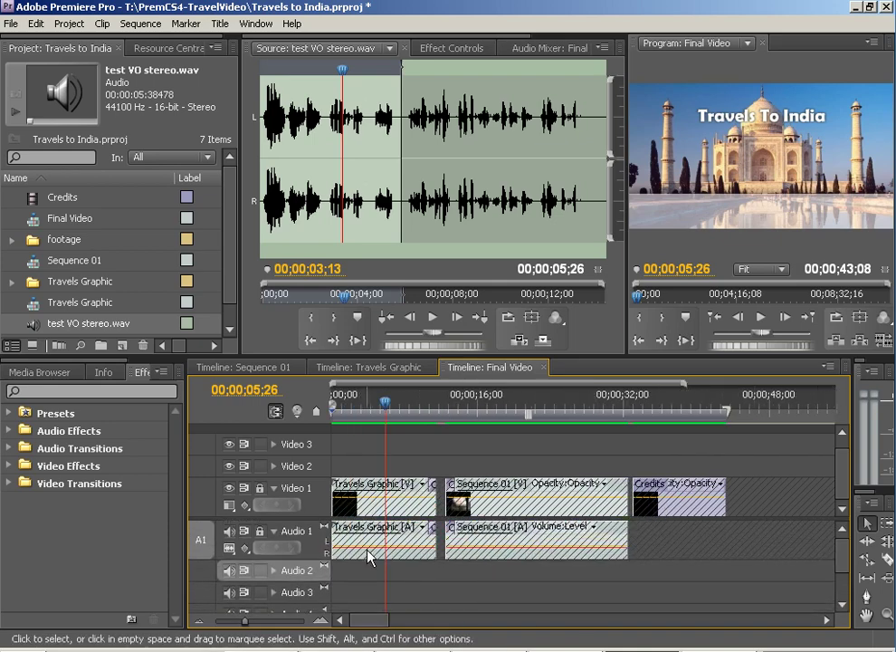
pyautogui.click(362, 410)
pyautogui.moveTo(362, 409); pyautogui.dragTo(272, 412)
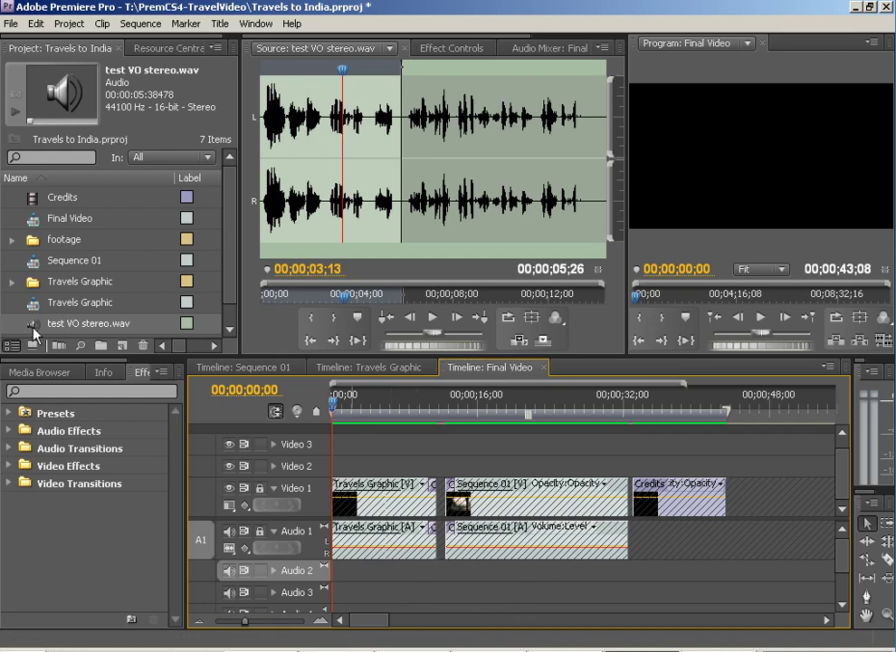
# - Place the marked test VO stereo.wav section at the start of track Audio 2 and play it
pyautogui.moveTo(76, 323); pyautogui.dragTo(334, 585)
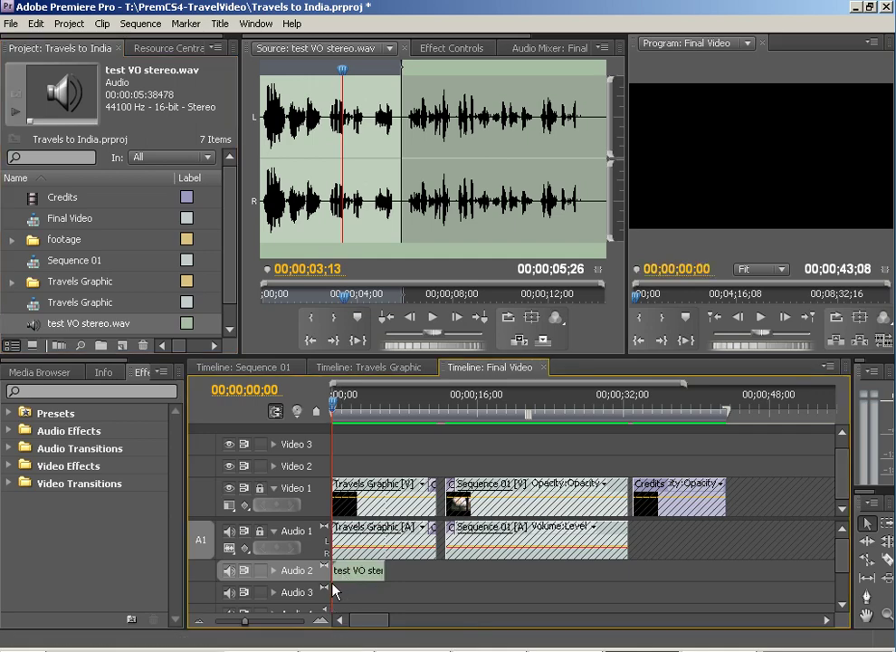
pyautogui.press('space')
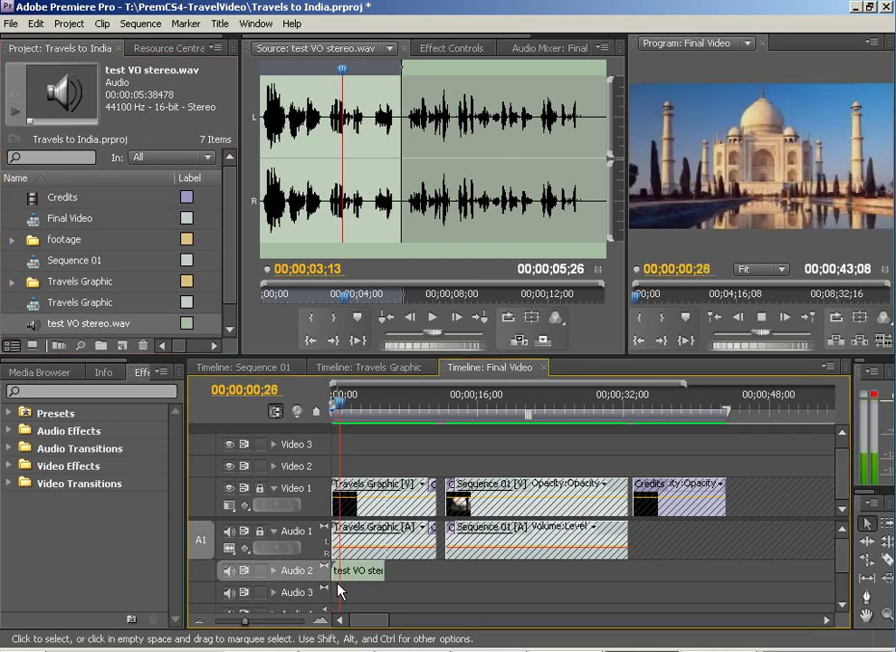
pyautogui.press('space')
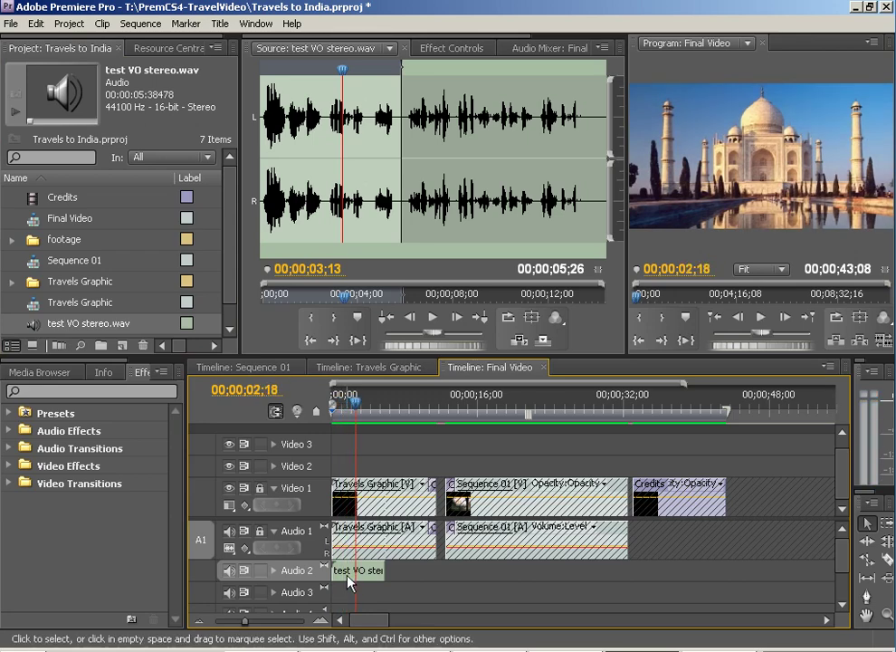
# - Move the voice-over clip on Audio 2 to the start of the Sequence 01 clip and play that passage
pyautogui.moveTo(350, 580); pyautogui.dragTo(463, 580)
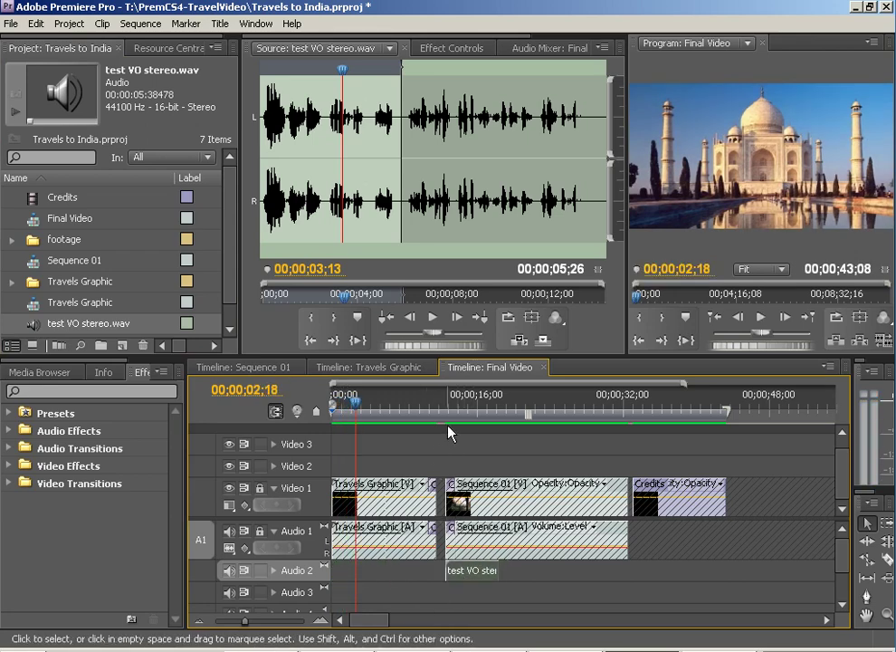
pyautogui.moveTo(448, 404); pyautogui.dragTo(445, 404)
pyautogui.press('space')
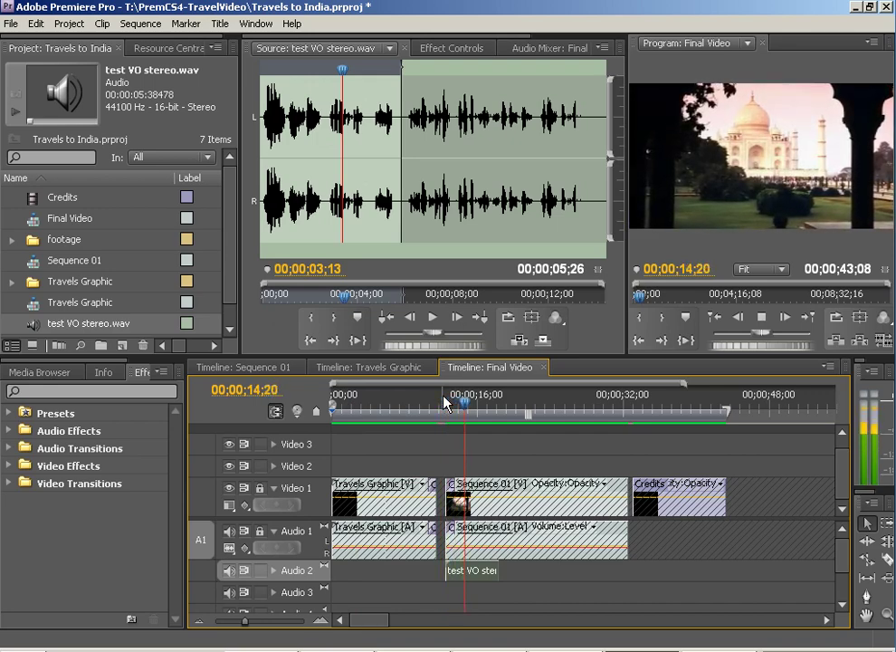
pyautogui.press('space')
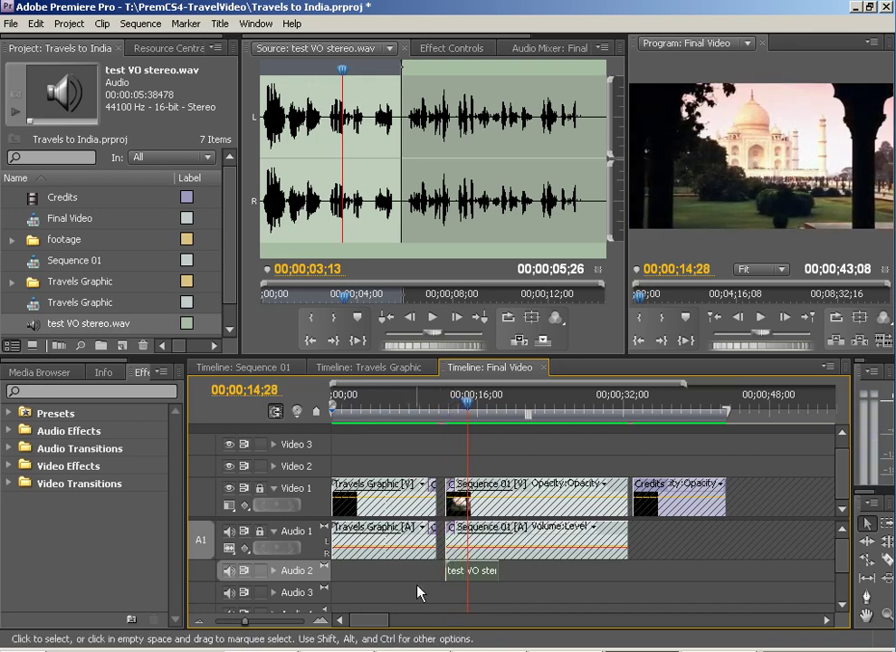
# - Unlock track Audio 1 and slightly lower the volume level of the Sequence 01 audio clip
pyautogui.click(274, 531)
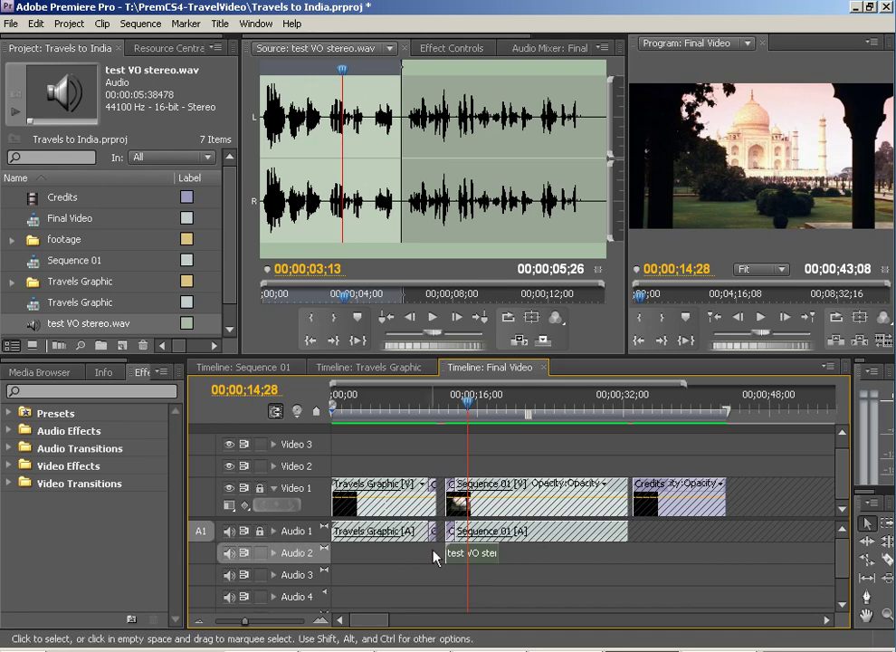
pyautogui.click(274, 531)
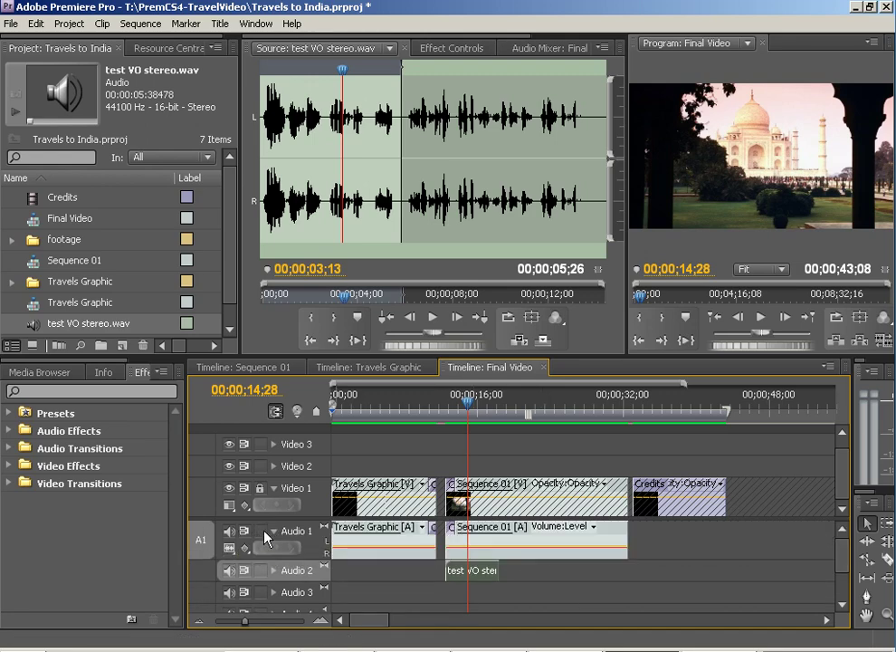
pyautogui.click(549, 550)
pyautogui.moveTo(547, 547); pyautogui.dragTo(547, 553)
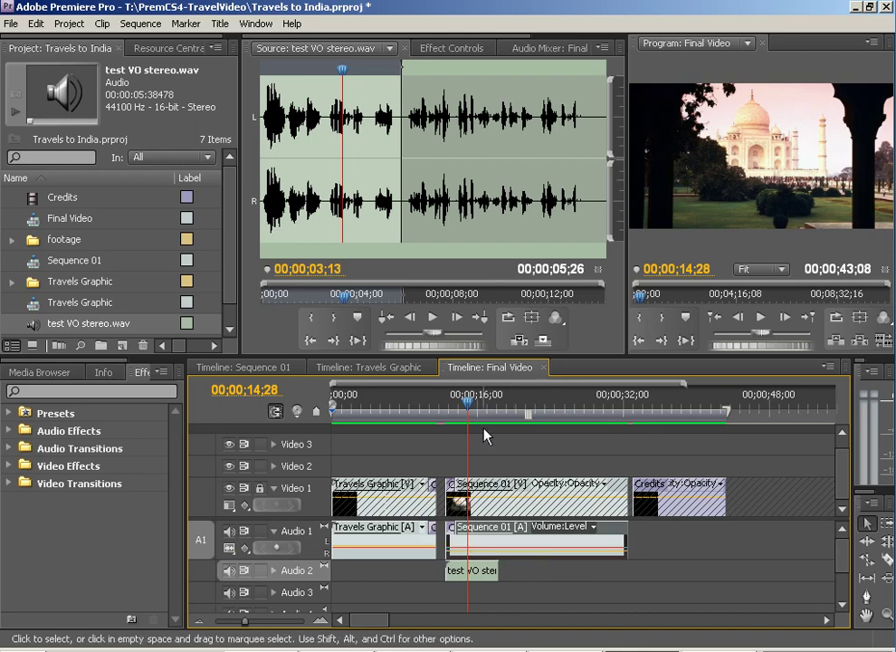
# - Play the sequence from 00;00;12;20 to check the voice-over against the Sequence 01 audio
pyautogui.moveTo(465, 405); pyautogui.dragTo(450, 409)
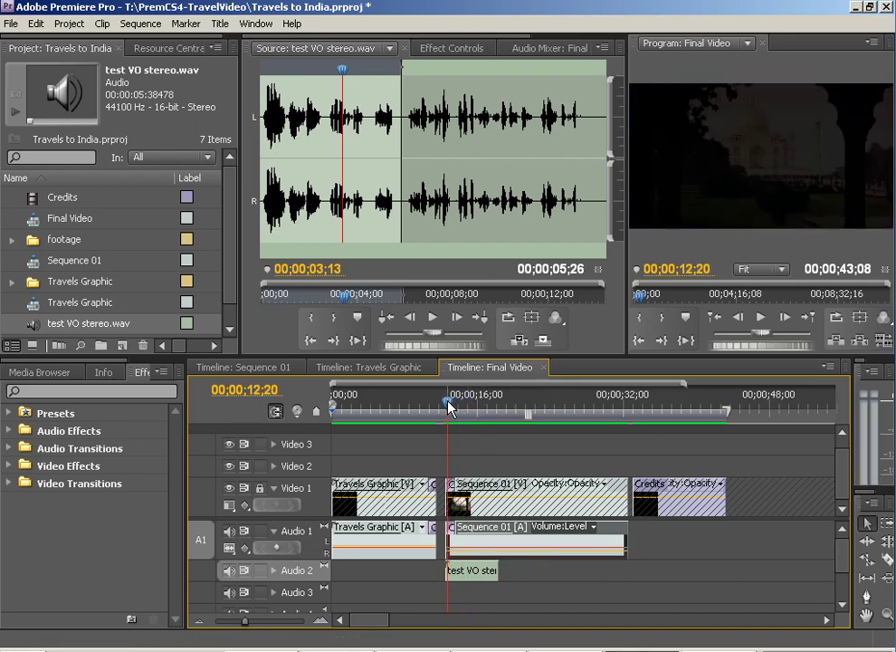
pyautogui.press('space')
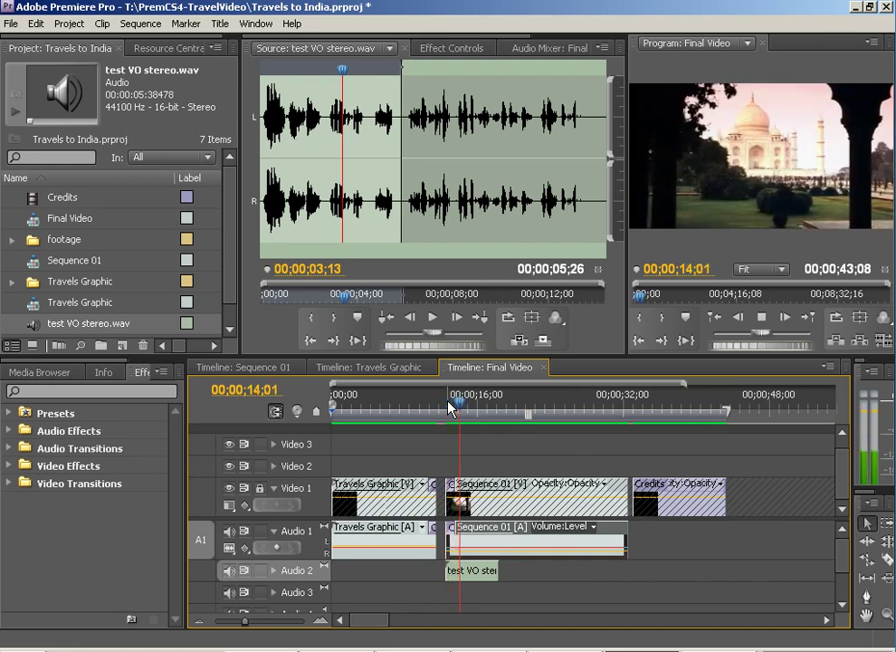
pyautogui.press('space')
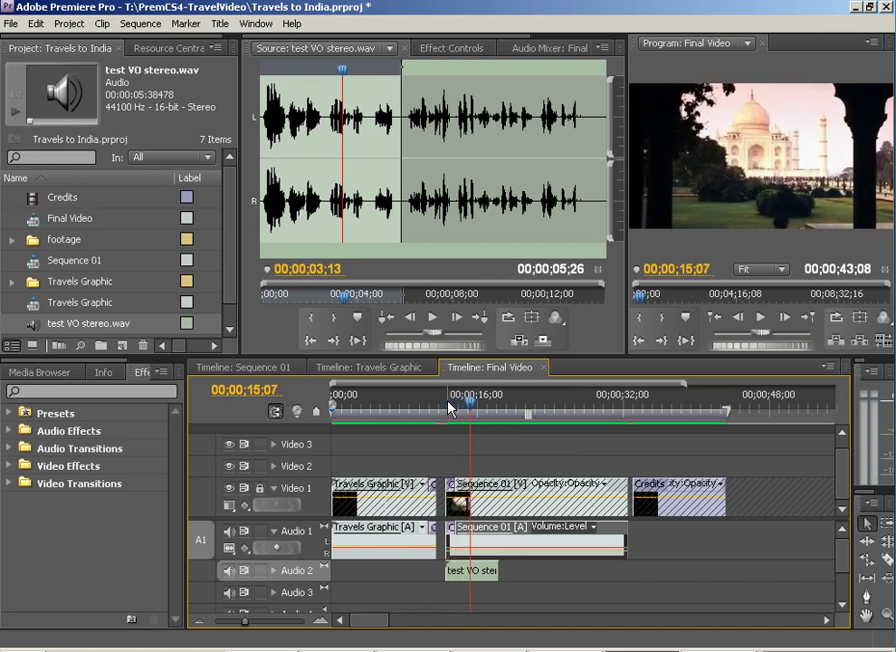
# - Return the playhead to the sequence start and delete the voice-over clip from Audio 2
pyautogui.press('Home')
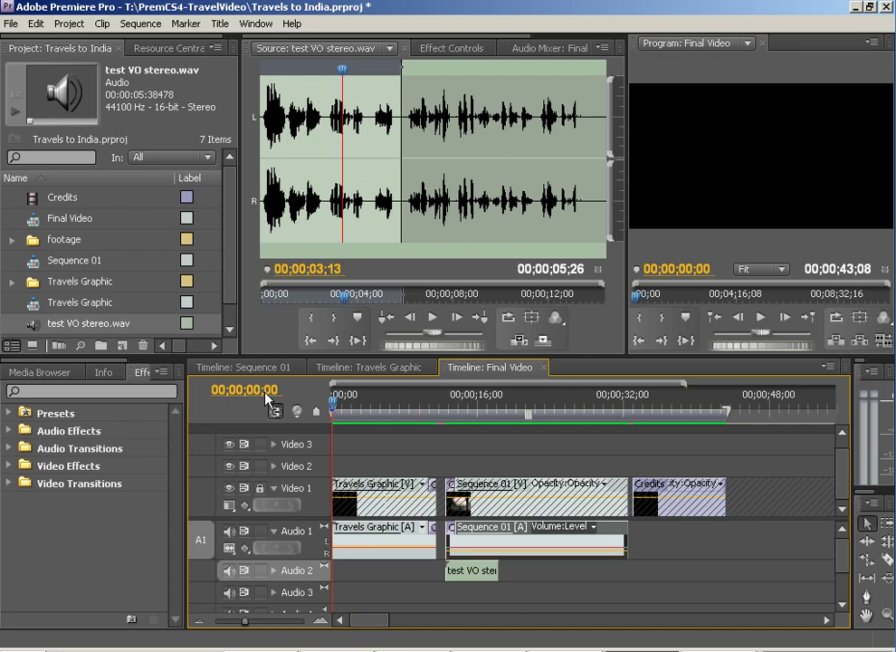
pyautogui.click(472, 572)
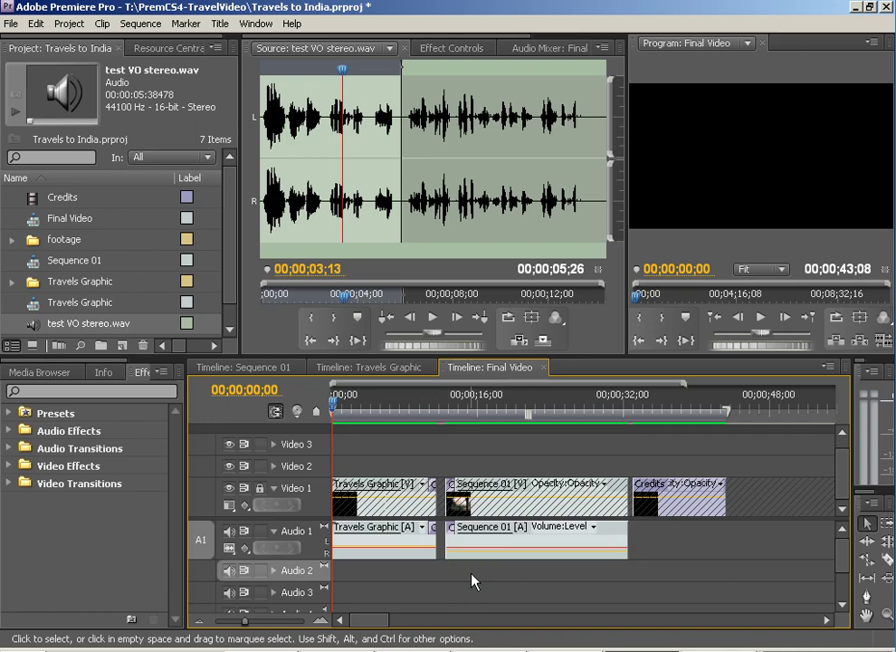
# - Switch to the Audio workspace and show the audio mixer for the Final Video sequence
pyautogui.click(480, 74)
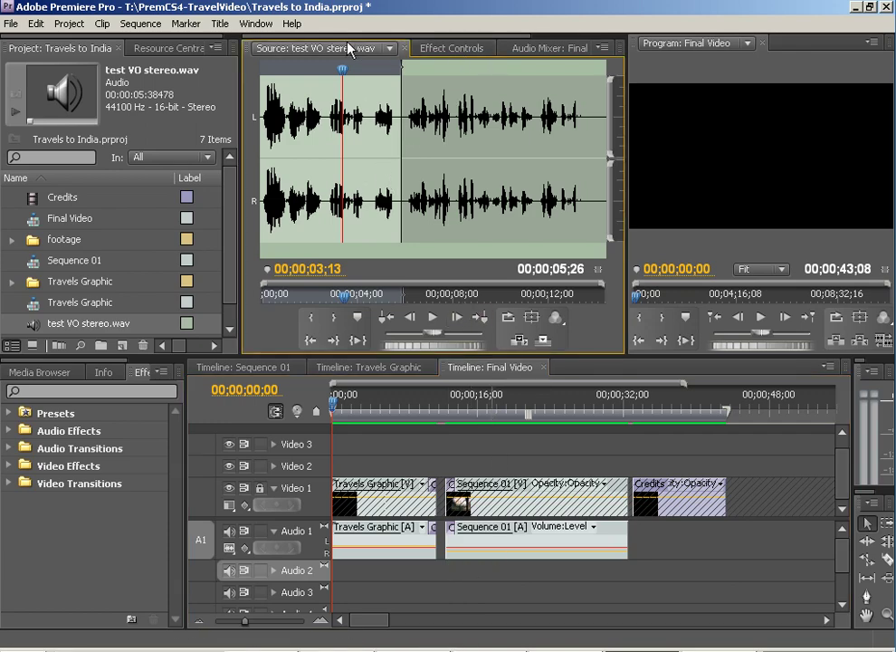
pyautogui.click(256, 24)
pyautogui.moveTo(269, 47)
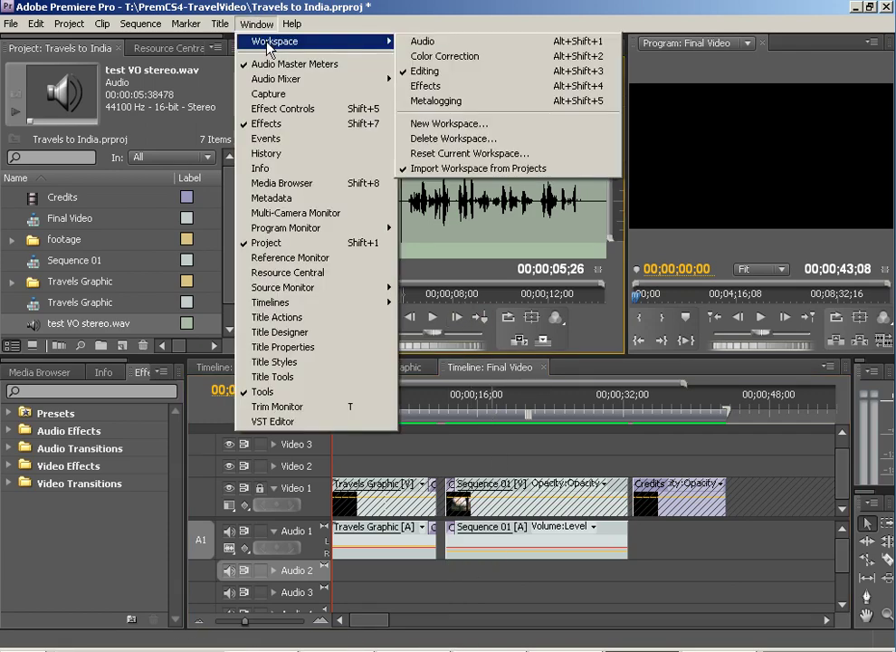
pyautogui.click(456, 47)
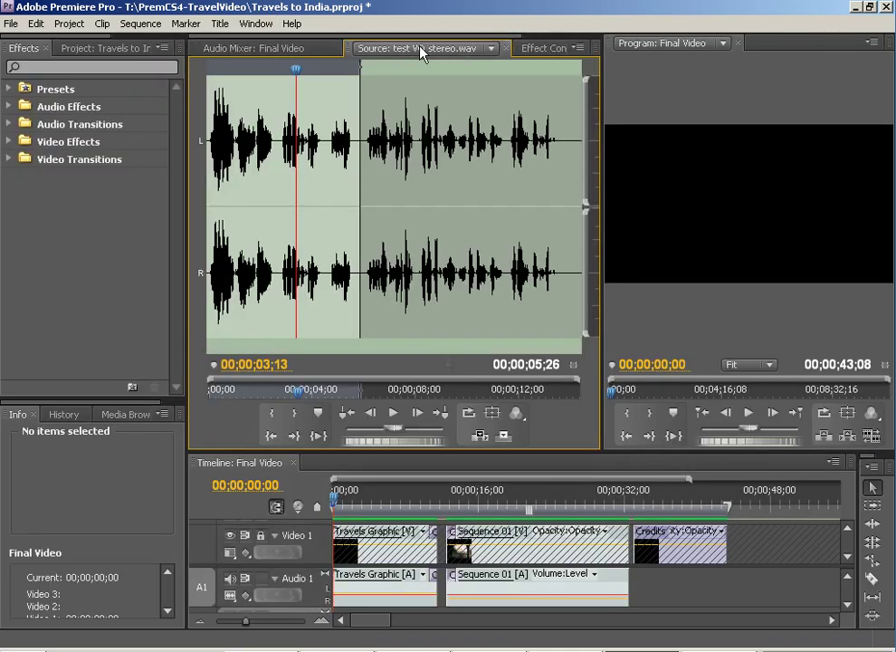
pyautogui.click(202, 54)
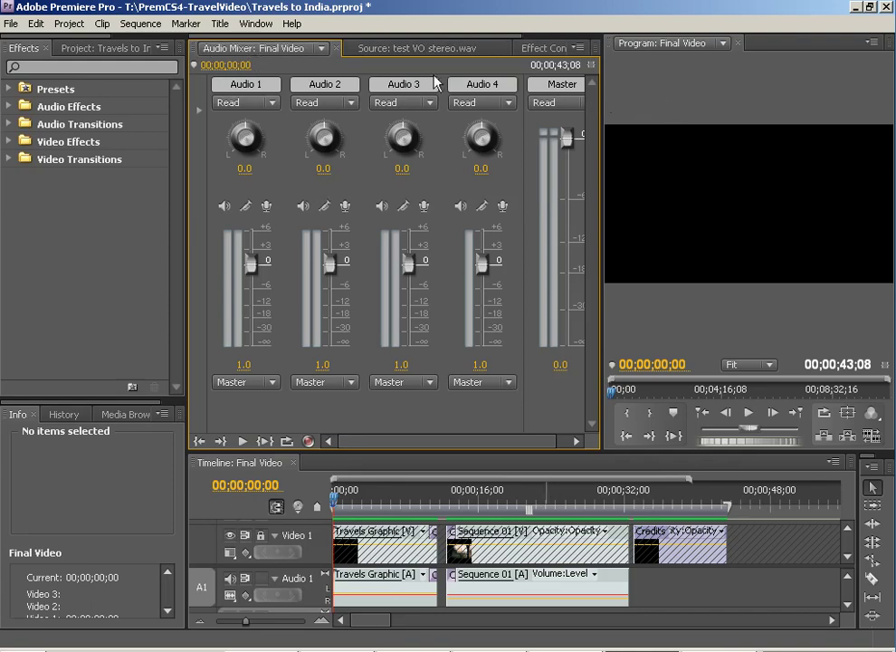
# - Return to the Editing workspace and look over the track controls in the Final Video audio mixer
pyautogui.click(268, 25)
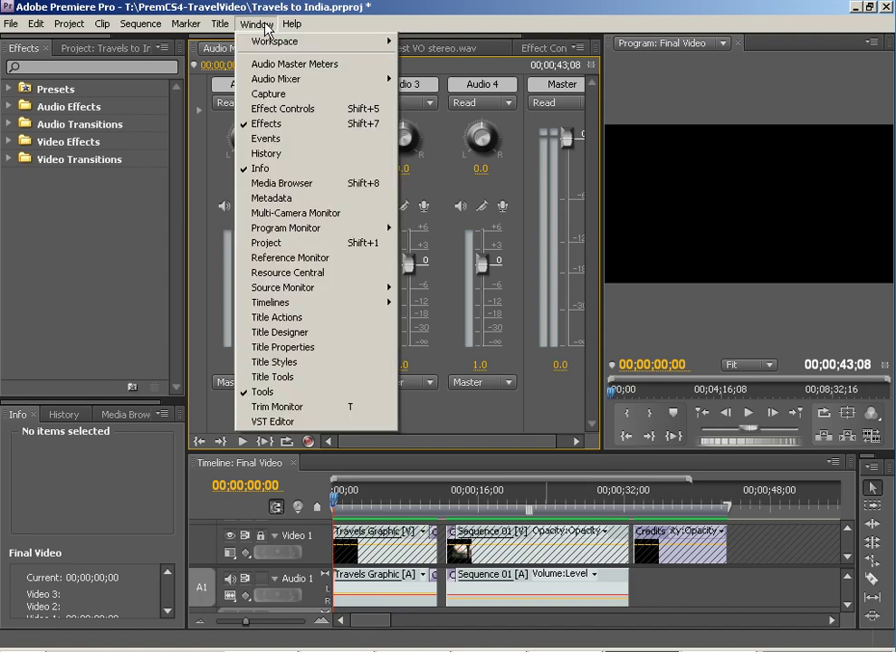
pyautogui.moveTo(258, 41)
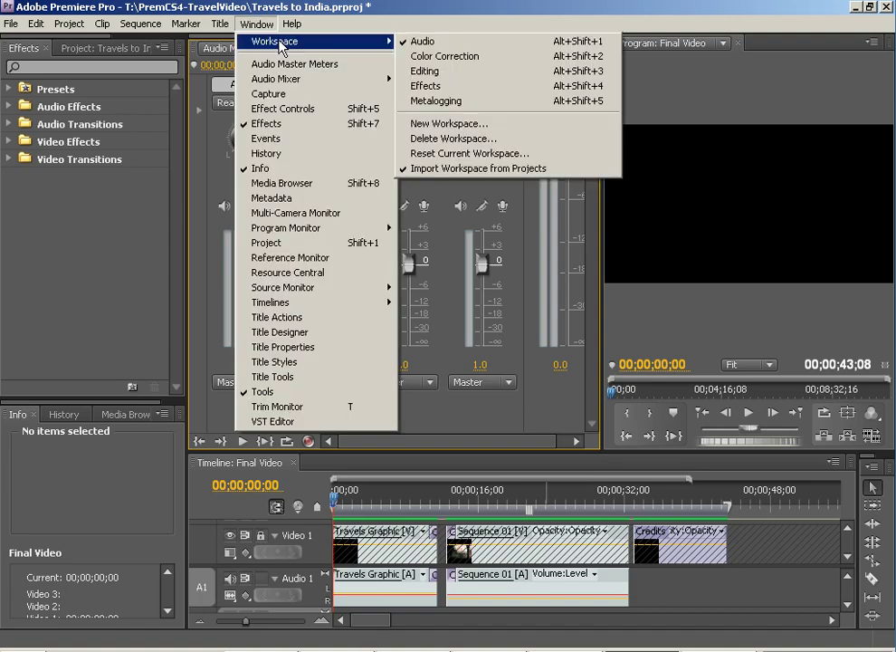
pyautogui.click(459, 72)
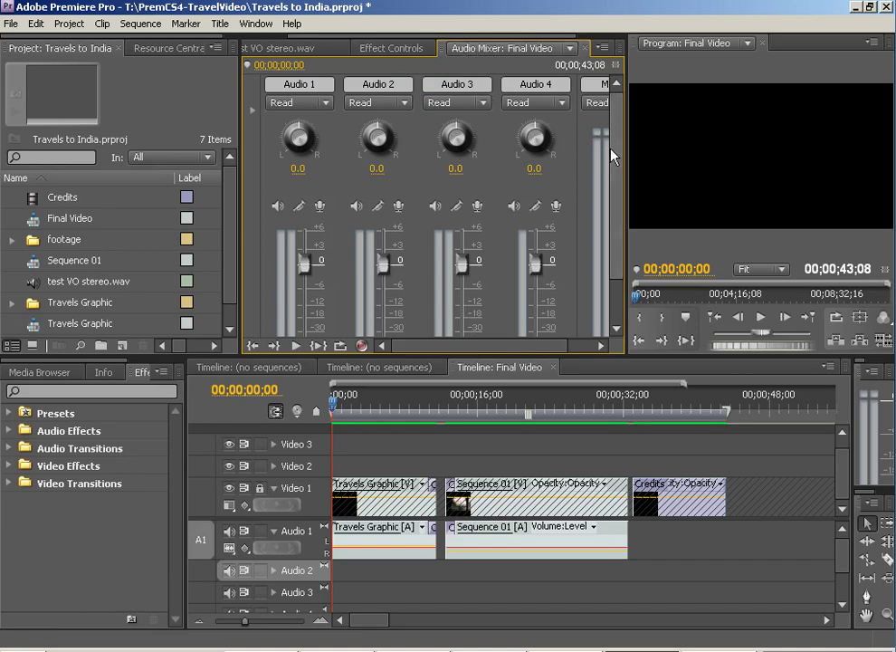
pyautogui.moveTo(618, 152); pyautogui.dragTo(618, 231)
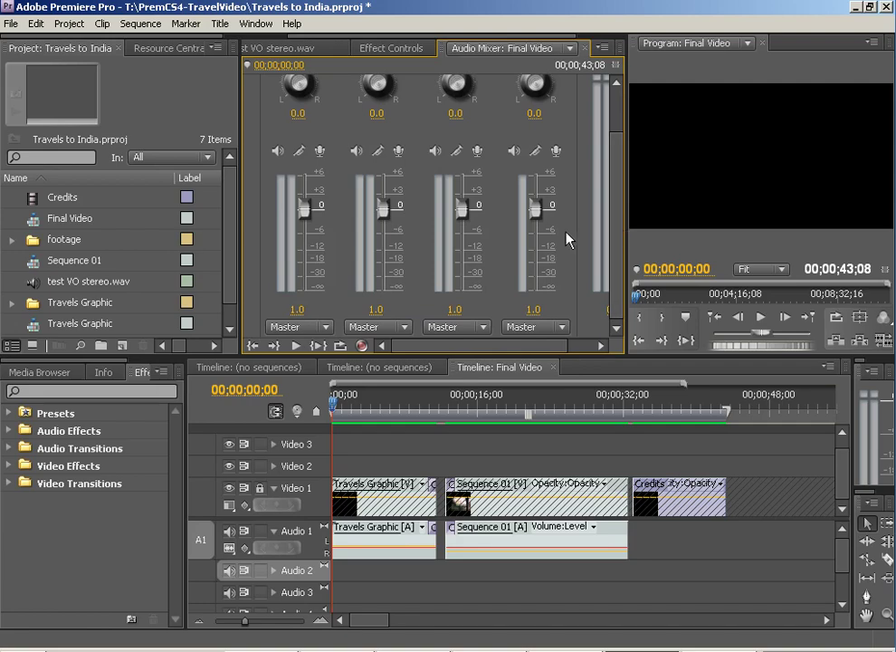
pyautogui.scroll(3, 426, 225)
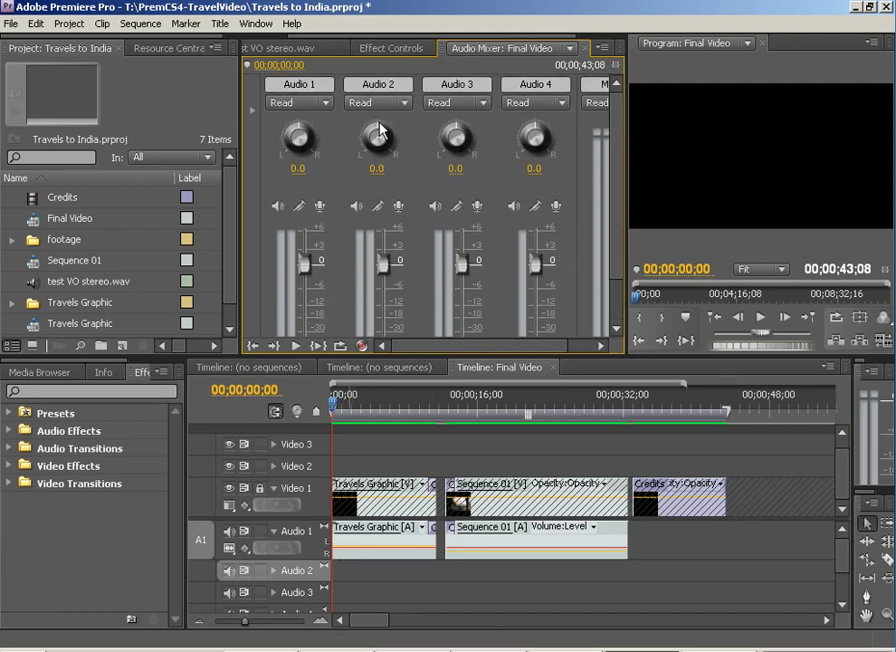
# - Enable Audio 2 for recording in the mixer and record a voice-over from the sequence start to 00;00;32;23
pyautogui.click(398, 207)
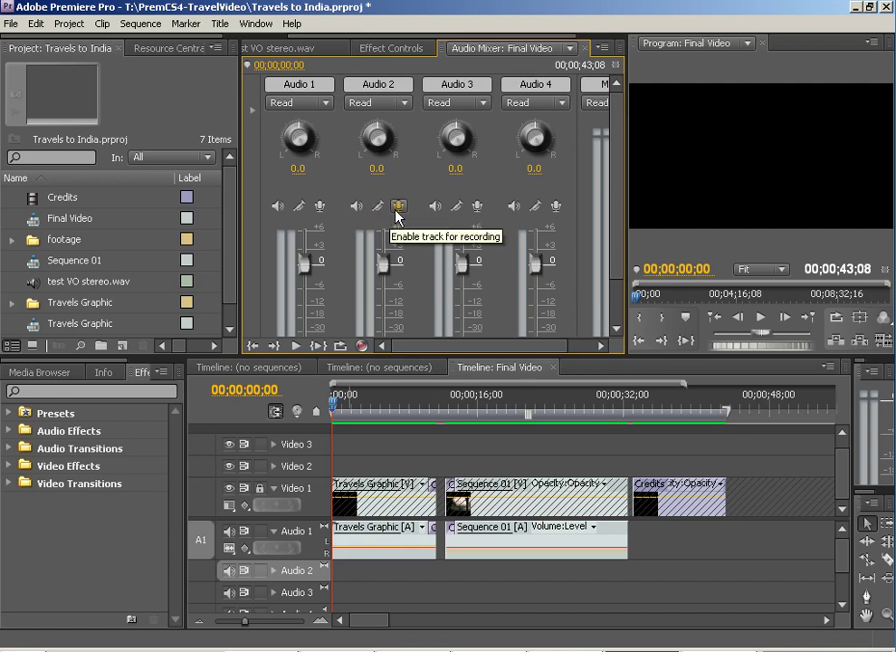
pyautogui.click(398, 206)
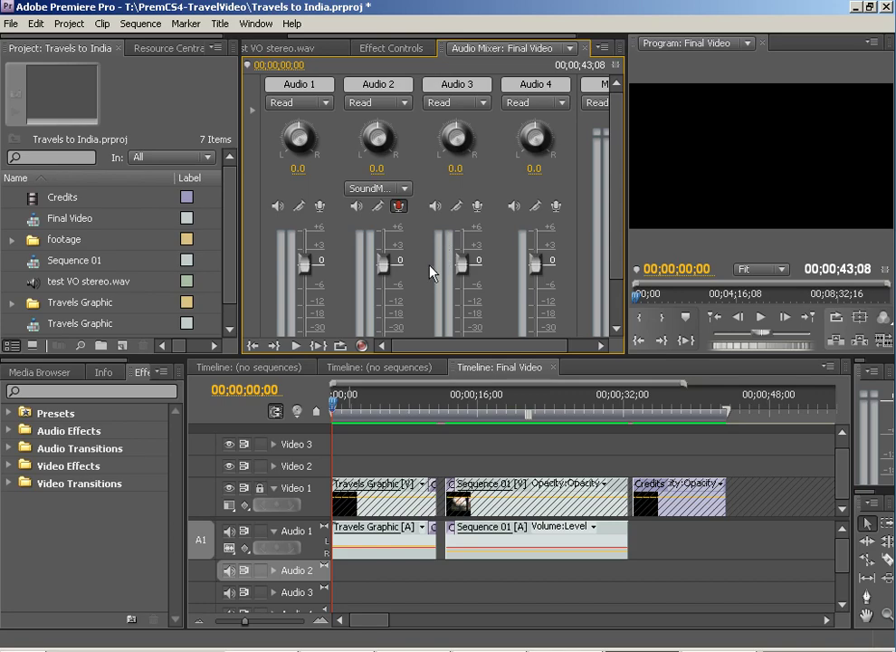
pyautogui.moveTo(619, 130); pyautogui.dragTo(615, 244)
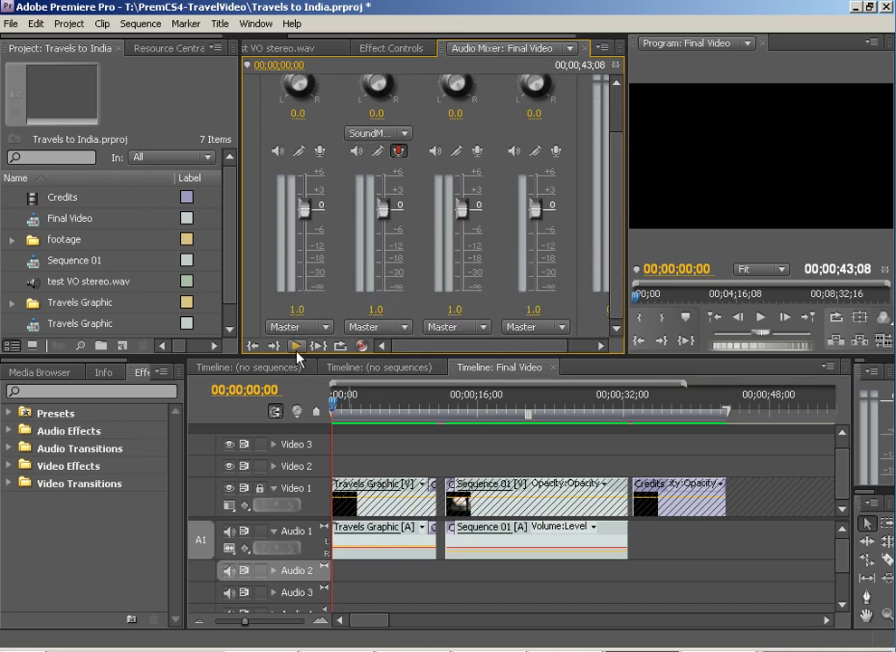
pyautogui.click(362, 345)
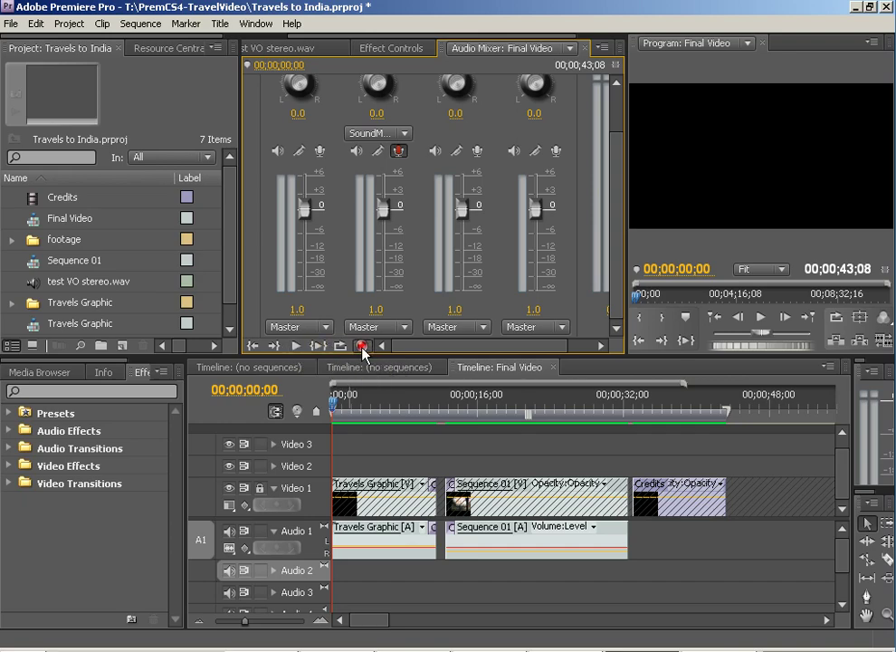
pyautogui.click(297, 346)
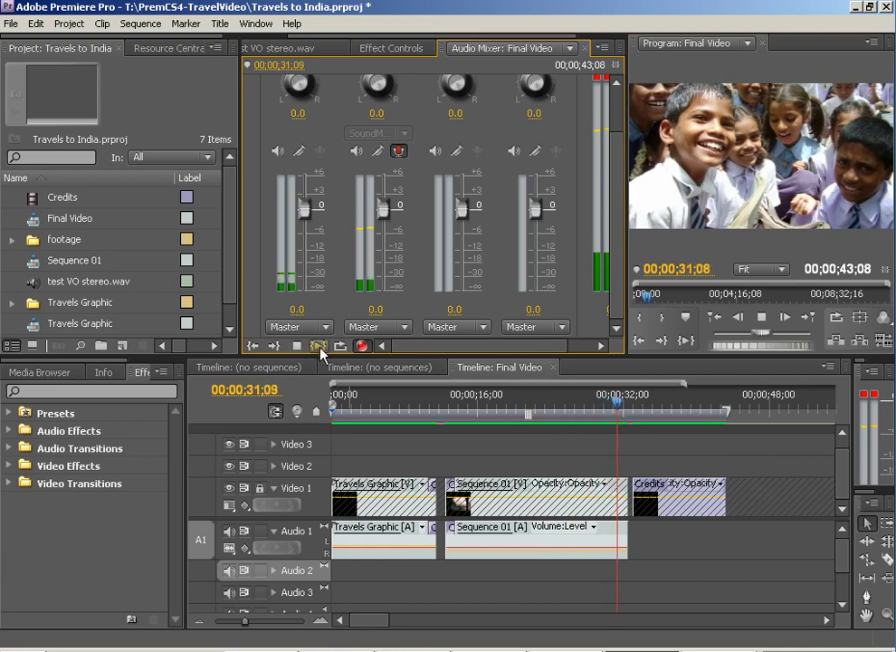
pyautogui.click(296, 347)
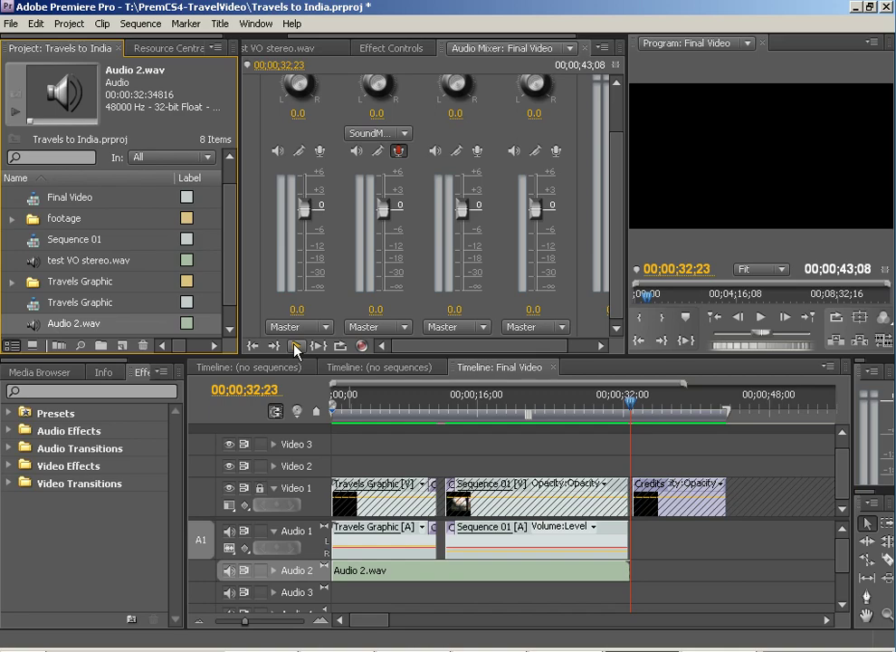
# - Move the playhead to 00;00;12;23 and open the recorded Audio 2.wav clip in the Source Monitor
pyautogui.moveTo(419, 413); pyautogui.dragTo(451, 413)
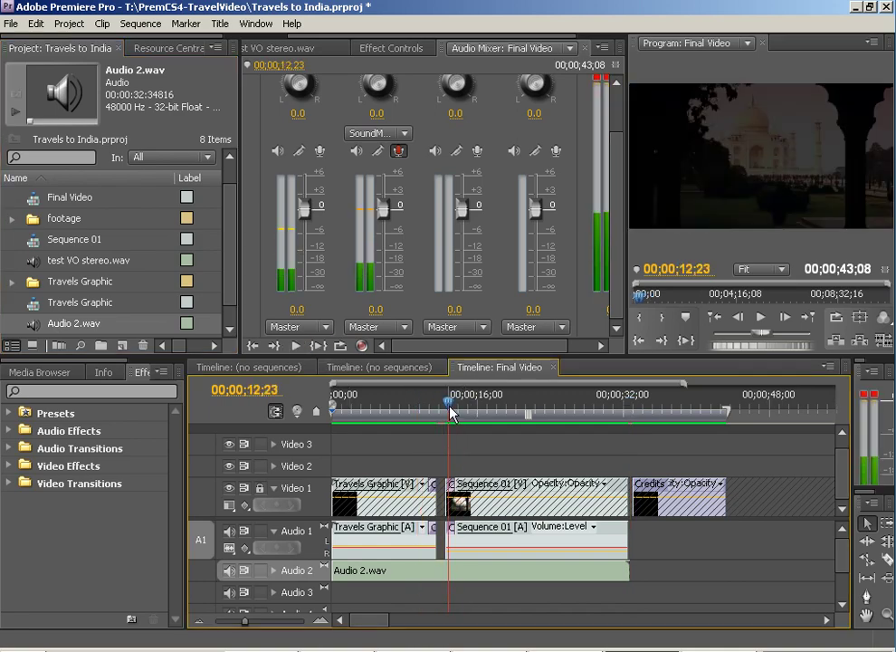
pyautogui.click(524, 569)
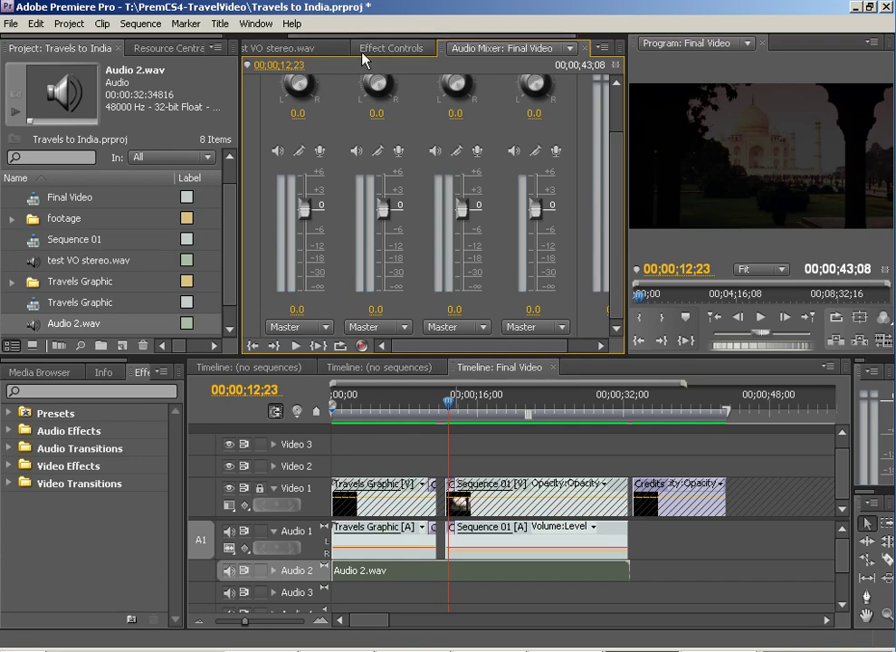
pyautogui.click(266, 50)
pyautogui.doubleClick(514, 573)
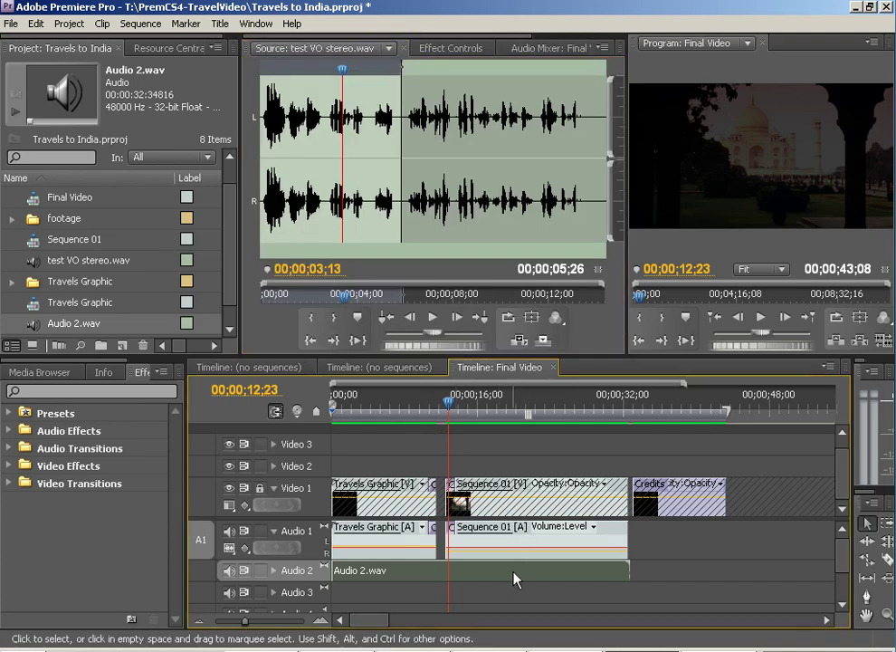